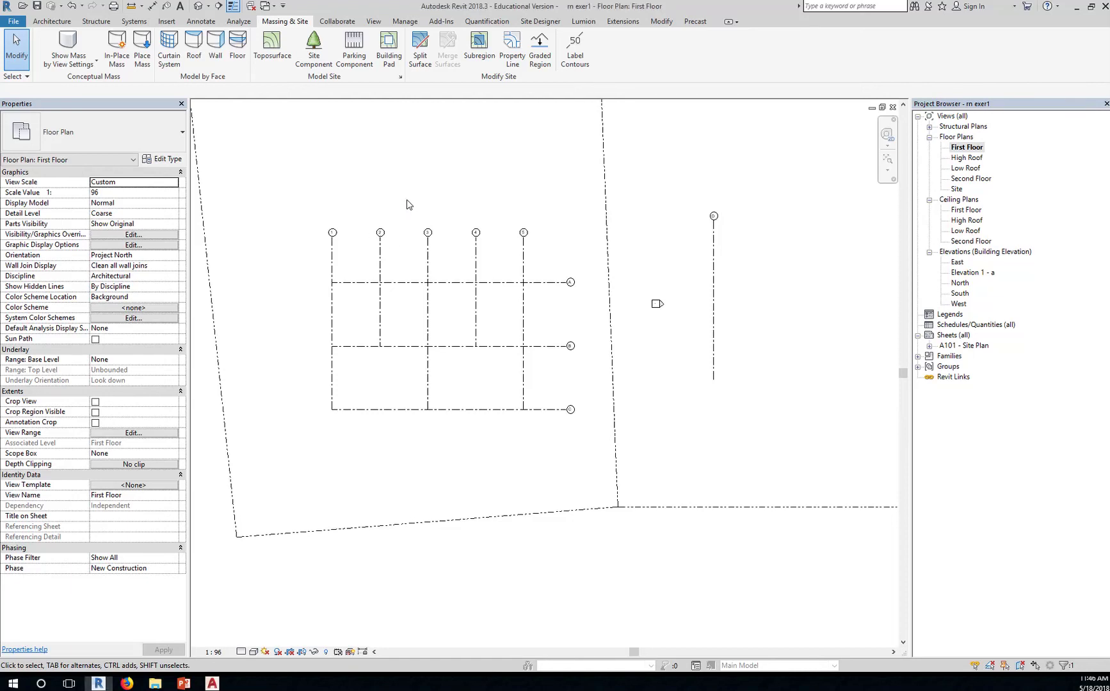
- Start the Wall tool (WA), choose Exterior - Brick and CMU on MTL. Stud, and open its type properties
{"action": "key", "text": "w"}
{"action": "key", "text": "a"}
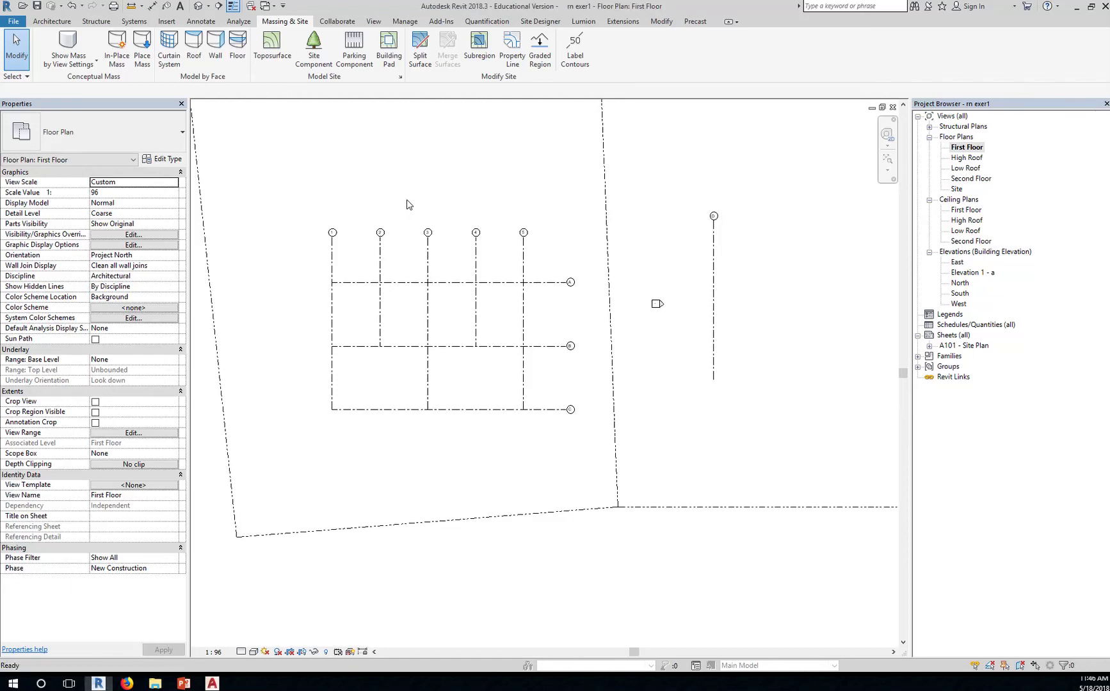
{"action": "left_click", "coordinate": [164, 139]}
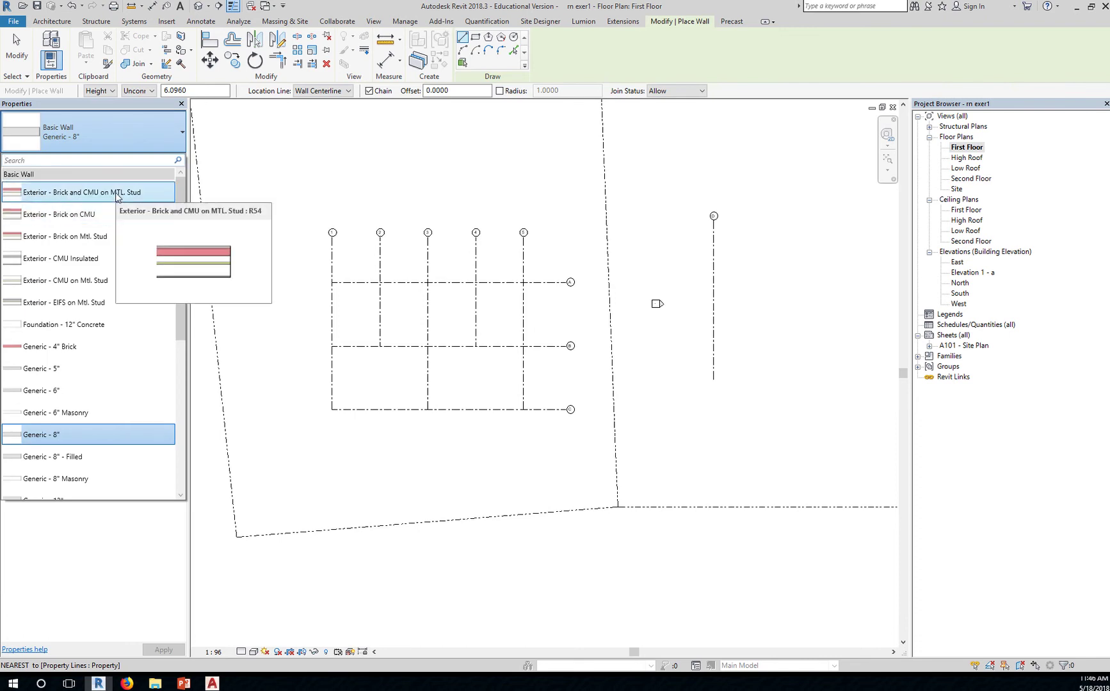
{"action": "left_click", "coordinate": [116, 195]}
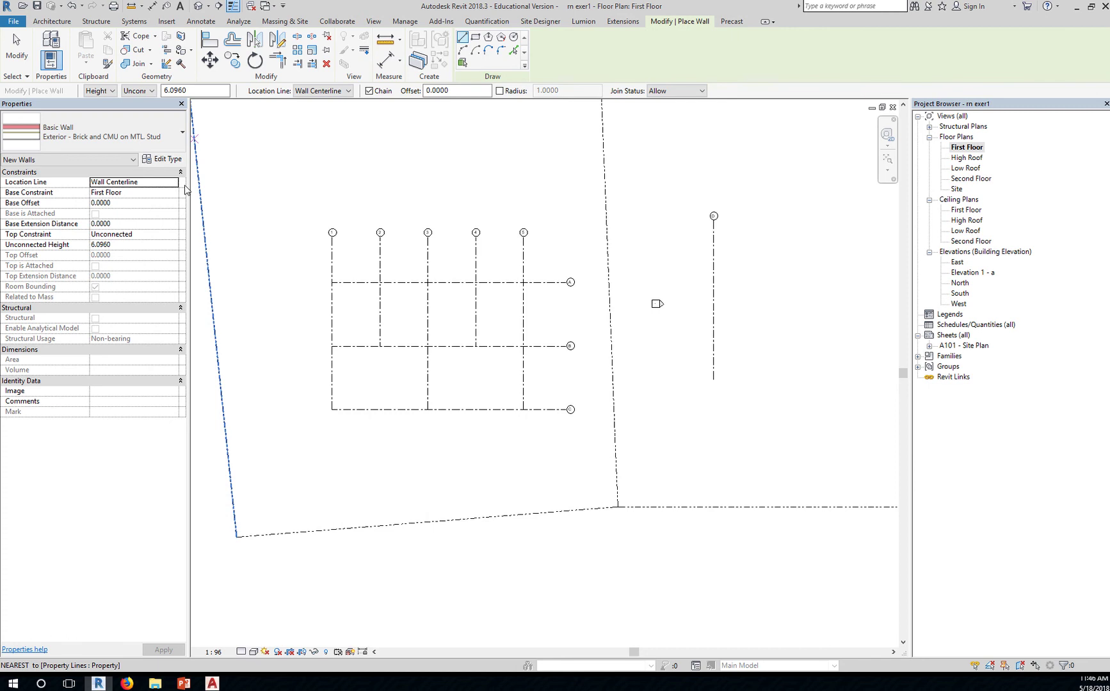
{"action": "left_click", "coordinate": [166, 159]}
{"action": "left_click", "coordinate": [816, 141]}
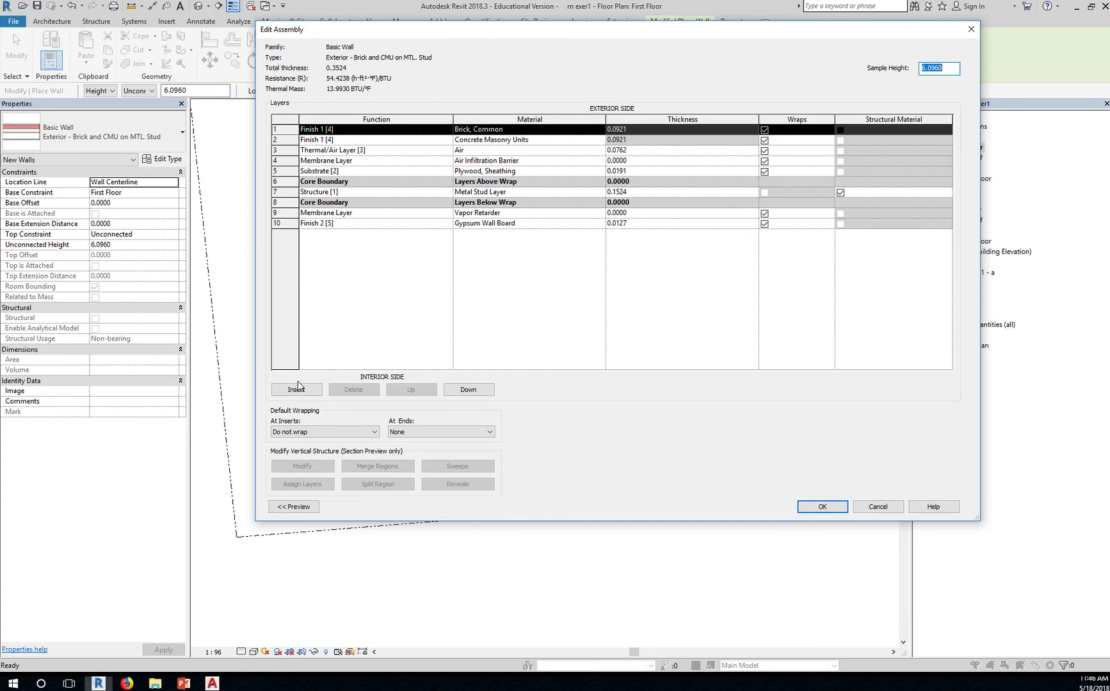
{"action": "left_click", "coordinate": [298, 512]}
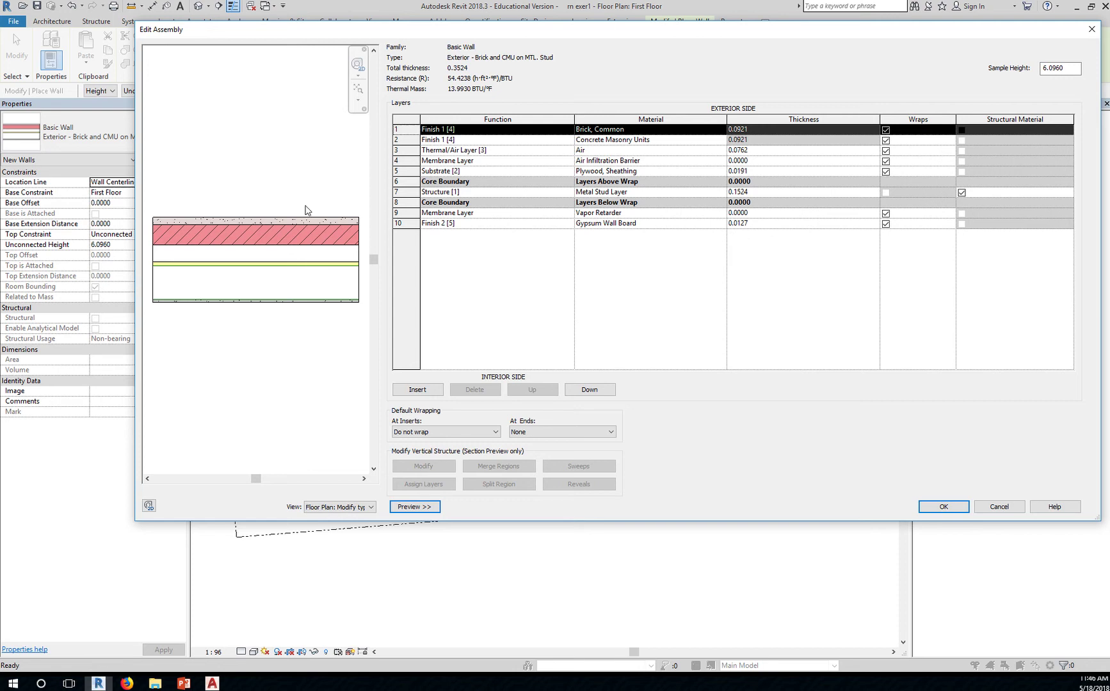
{"action": "left_click", "coordinate": [371, 507]}
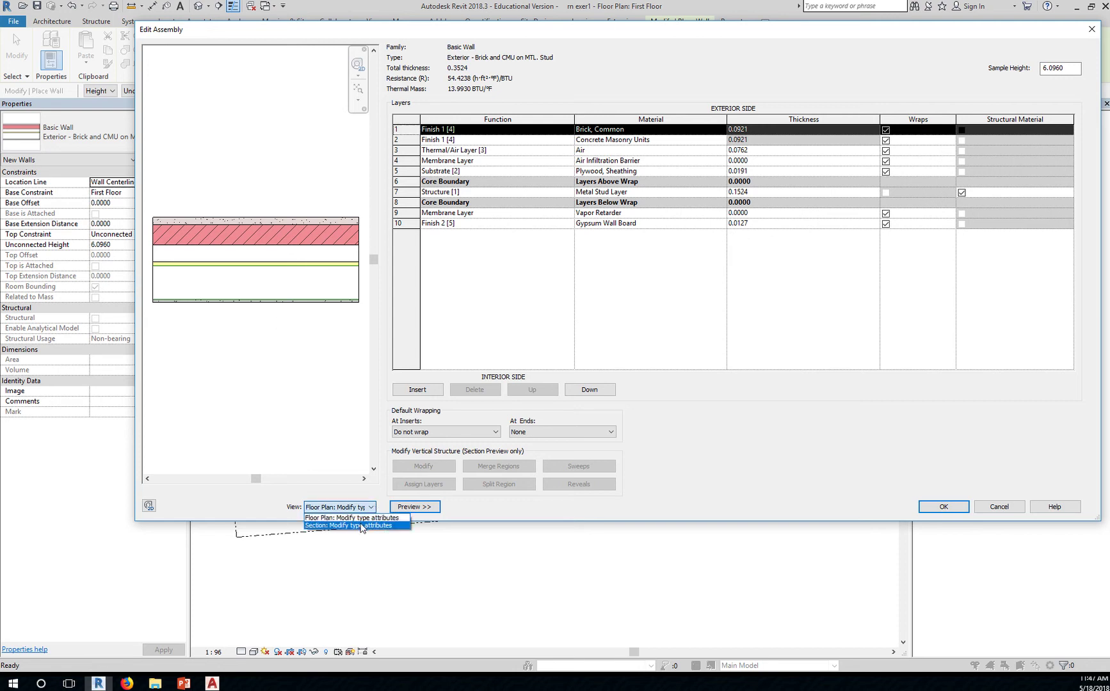
{"action": "left_click", "coordinate": [360, 522]}
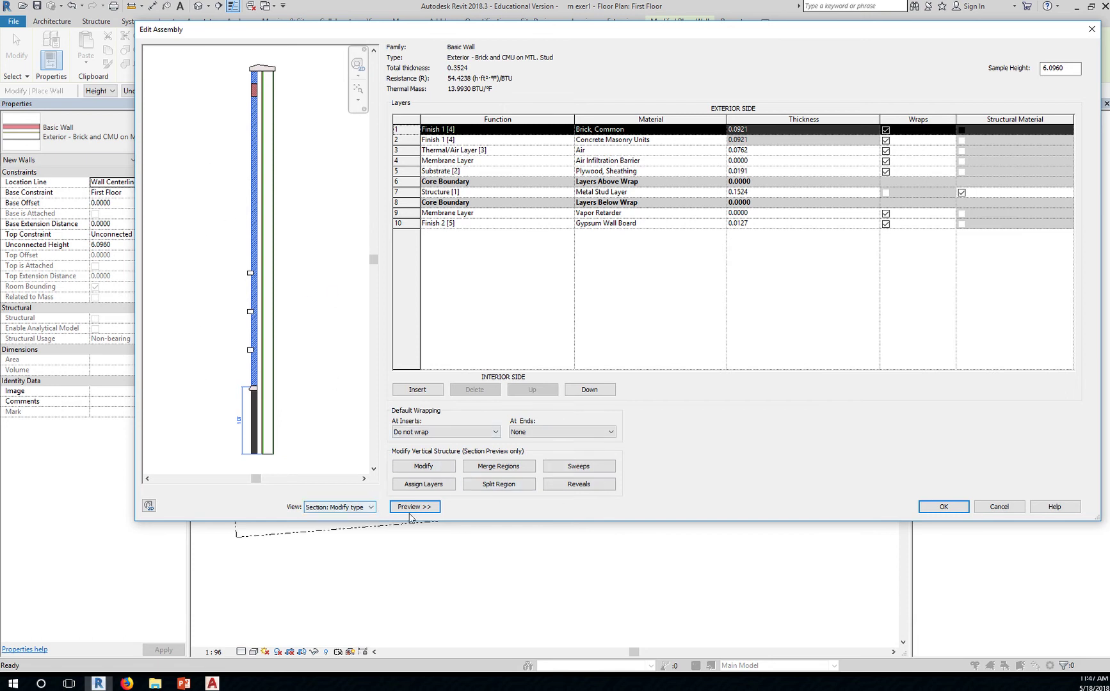
{"action": "left_click", "coordinate": [371, 507]}
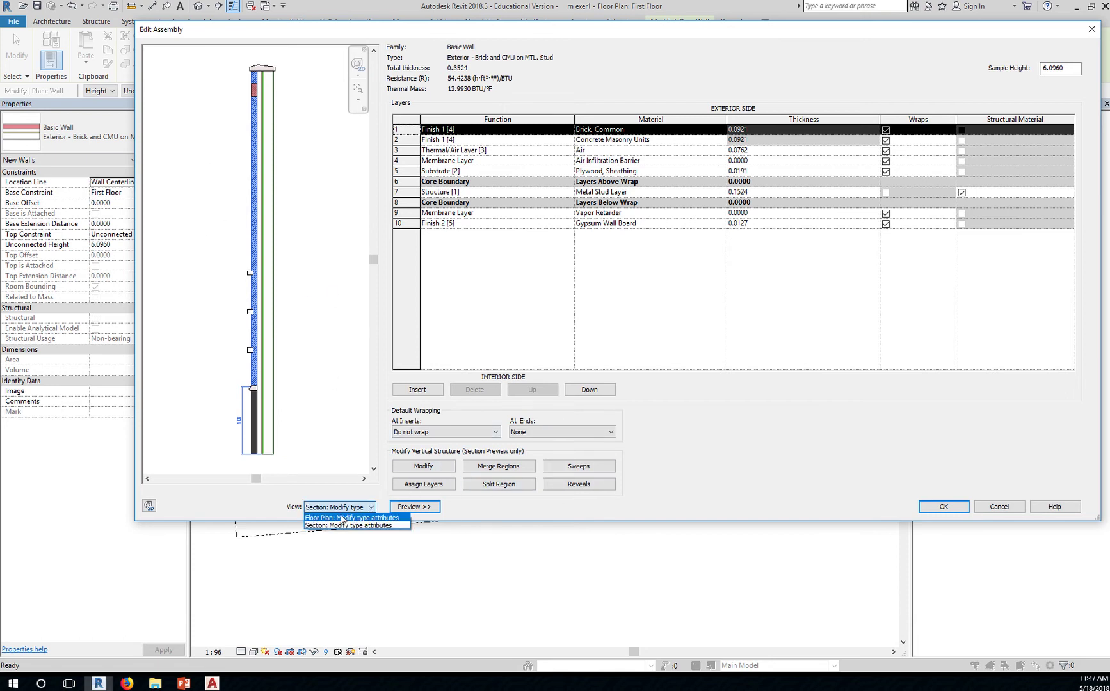
{"action": "left_click", "coordinate": [343, 518]}
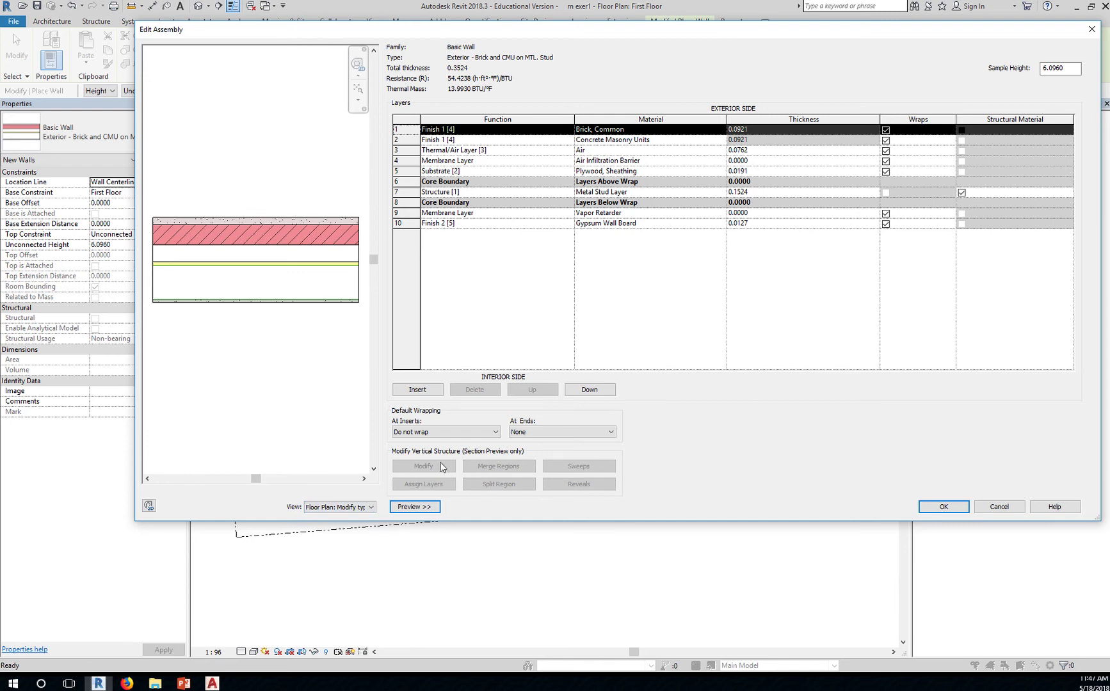
{"action": "left_click", "coordinate": [372, 507]}
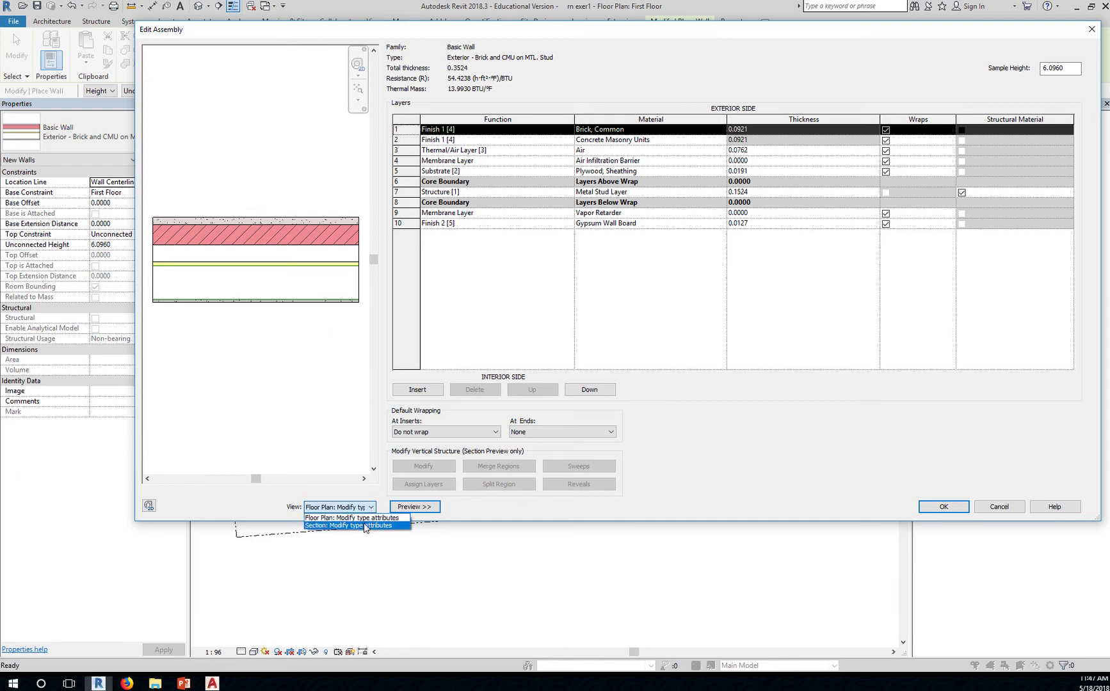
{"action": "left_click", "coordinate": [364, 528]}
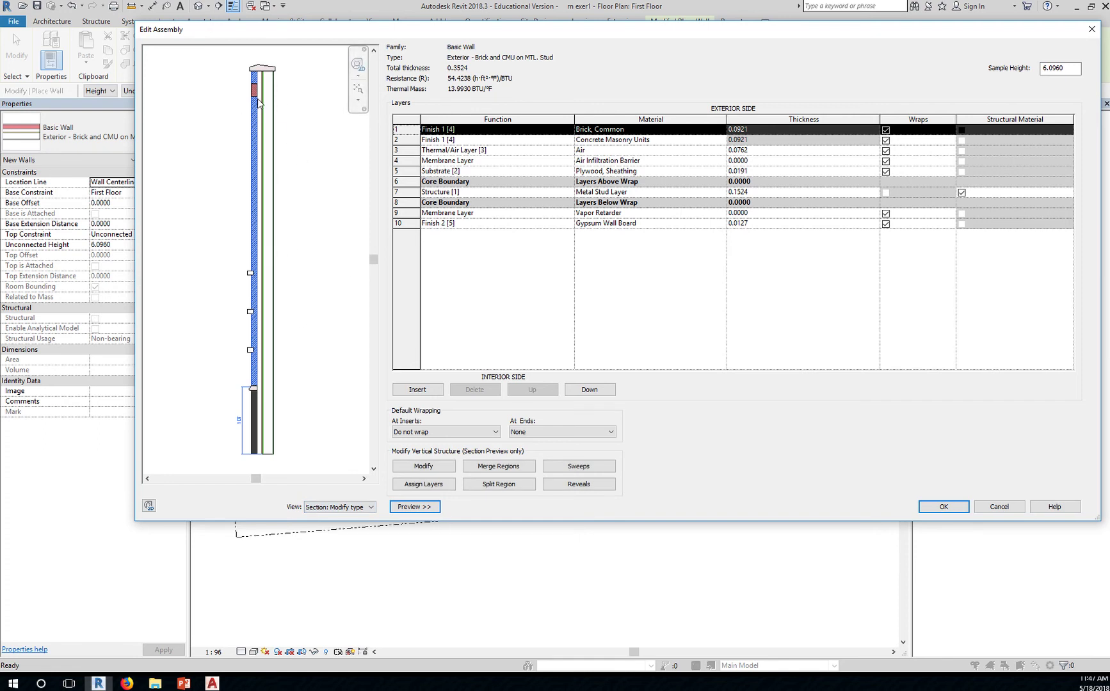
{"action": "scroll", "coordinate": [255, 456], "scroll_direction": "up", "scroll_amount": 3}
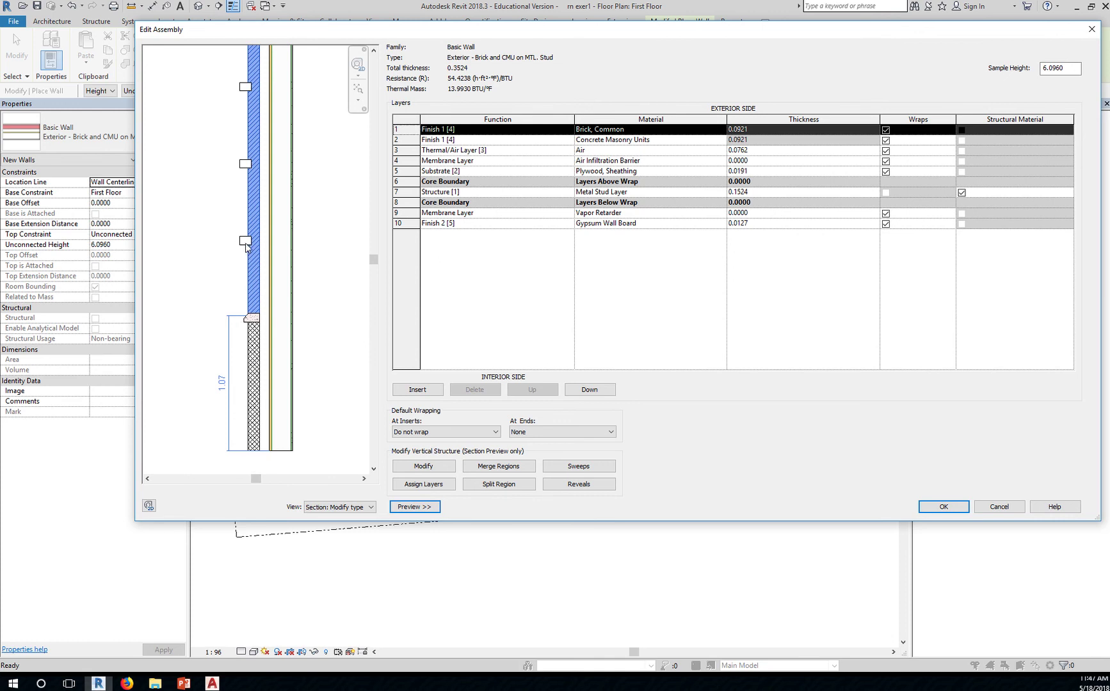
{"action": "scroll", "coordinate": [249, 297], "scroll_direction": "down", "scroll_amount": 5}
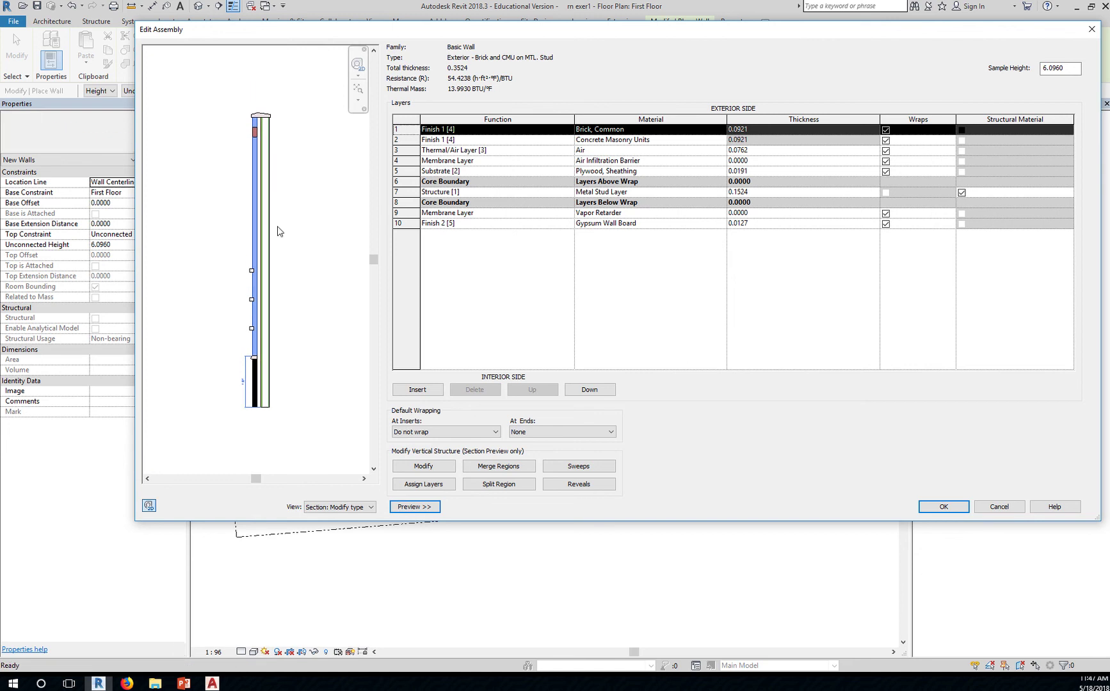
{"action": "scroll", "coordinate": [267, 124], "scroll_direction": "up", "scroll_amount": 5}
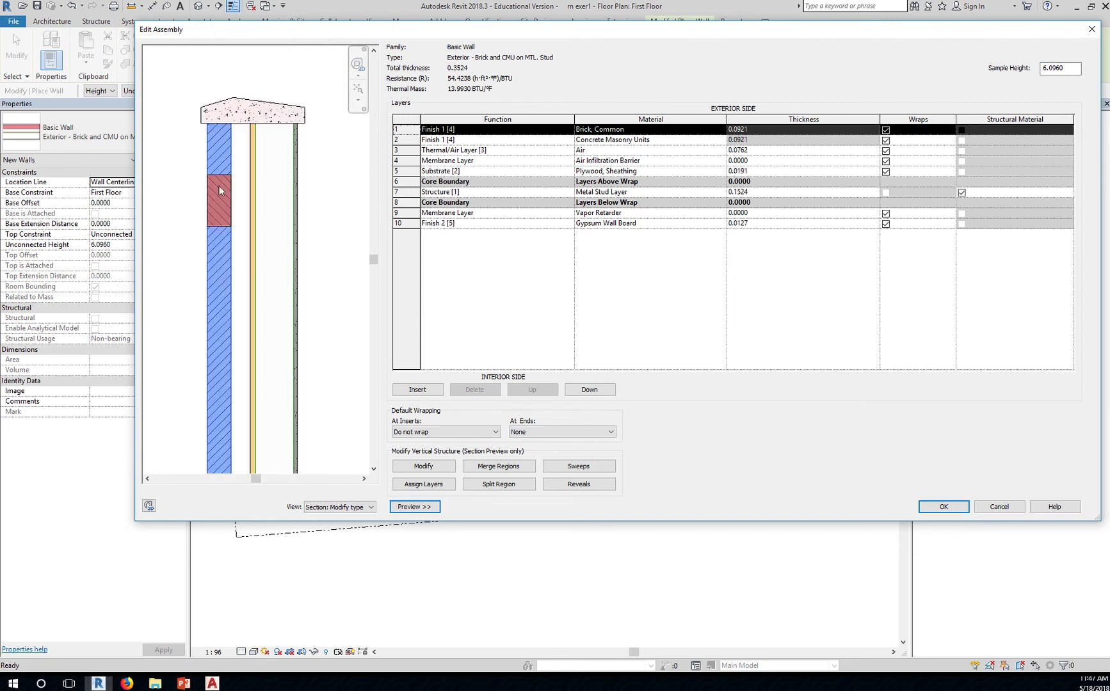
{"action": "scroll", "coordinate": [215, 219], "scroll_direction": "down", "scroll_amount": 4}
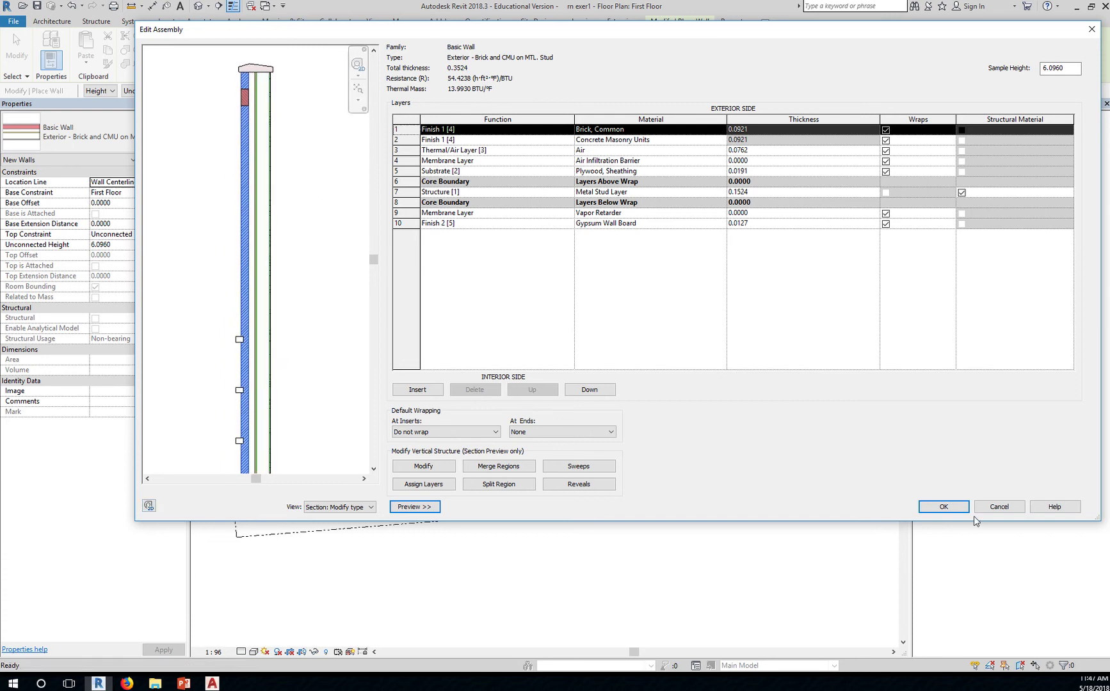
{"action": "left_click", "coordinate": [947, 507]}
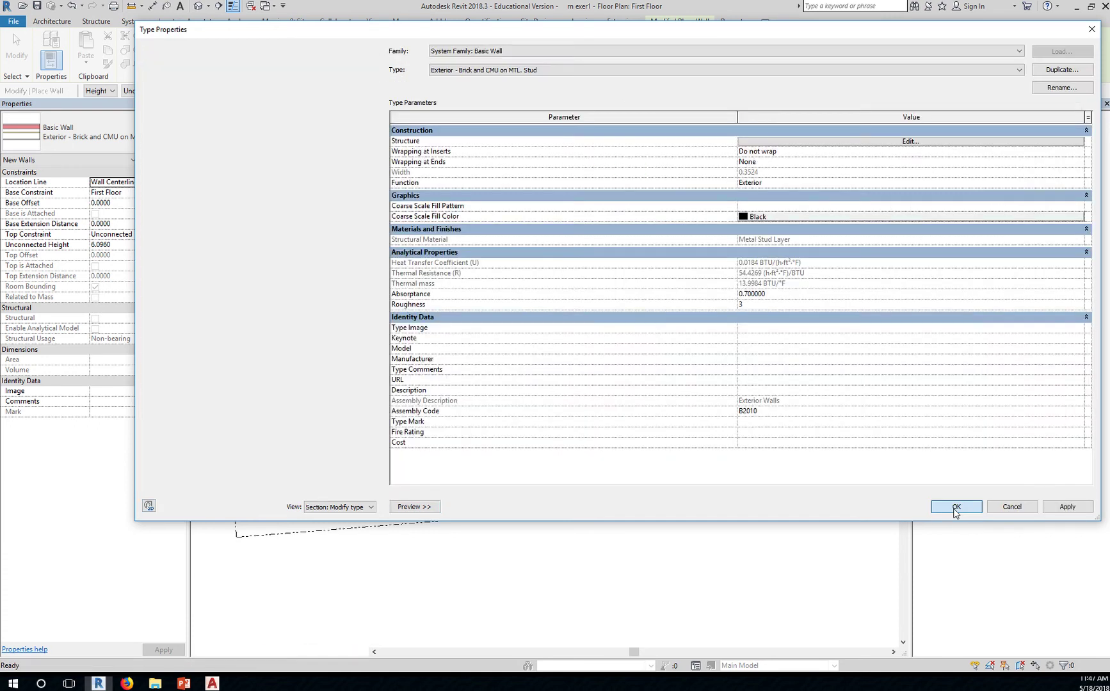
- Close Type Properties and set the wall Location Line to Finish Face: Interior
{"action": "left_click", "coordinate": [956, 509]}
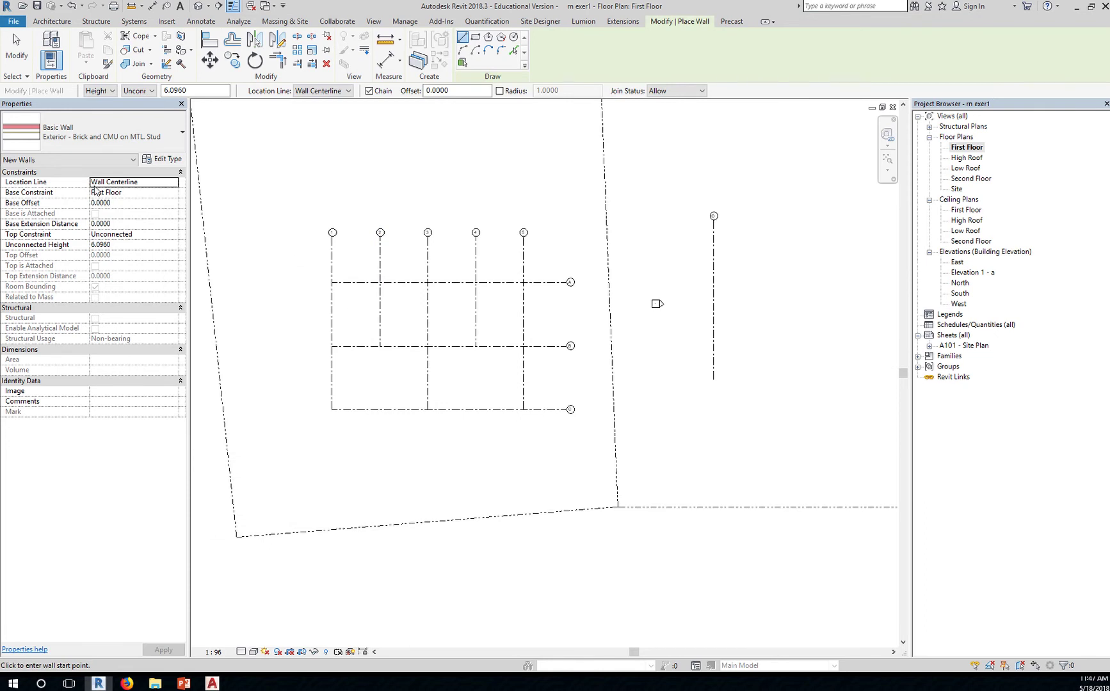
{"action": "left_click", "coordinate": [170, 184]}
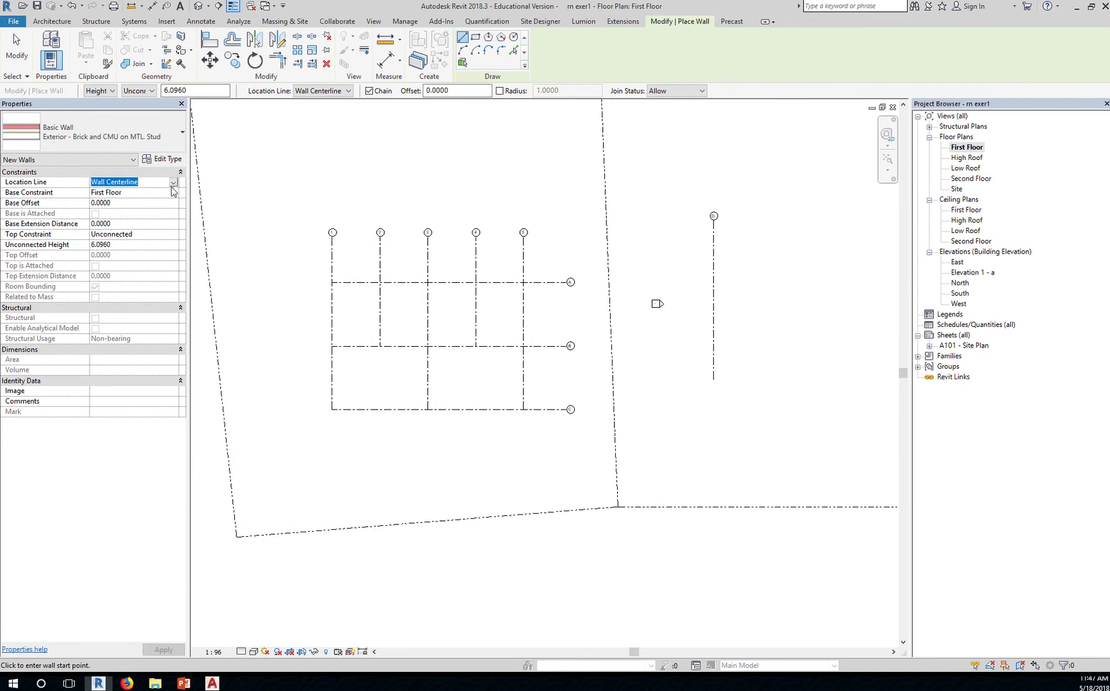
{"action": "left_click", "coordinate": [173, 183]}
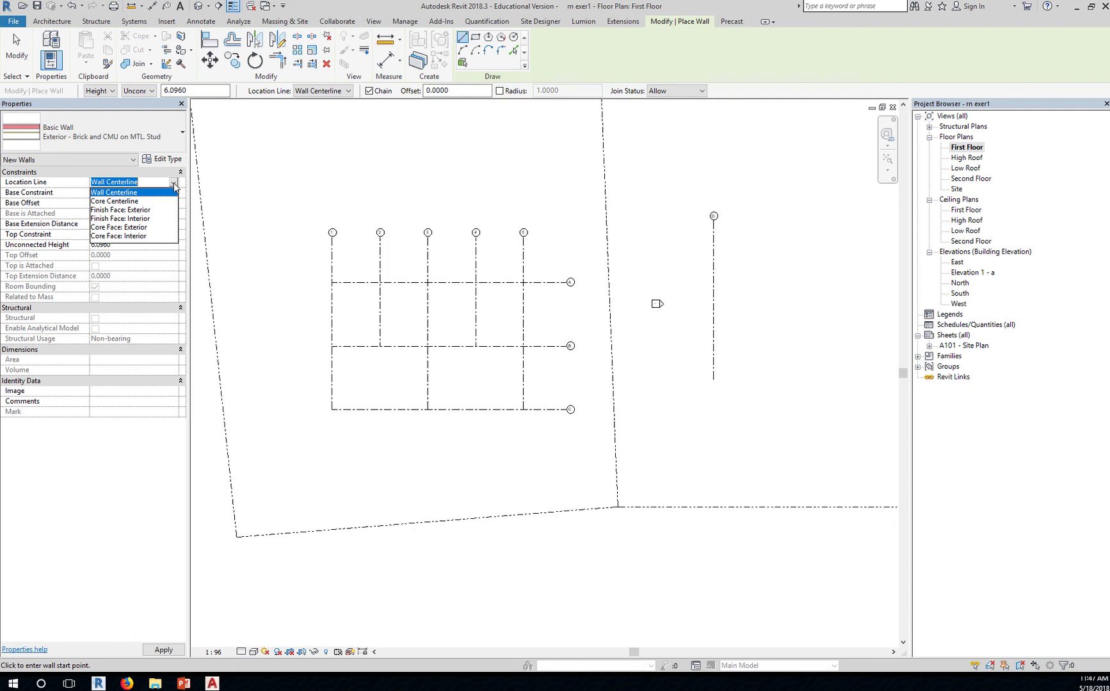
{"action": "left_click", "coordinate": [131, 219]}
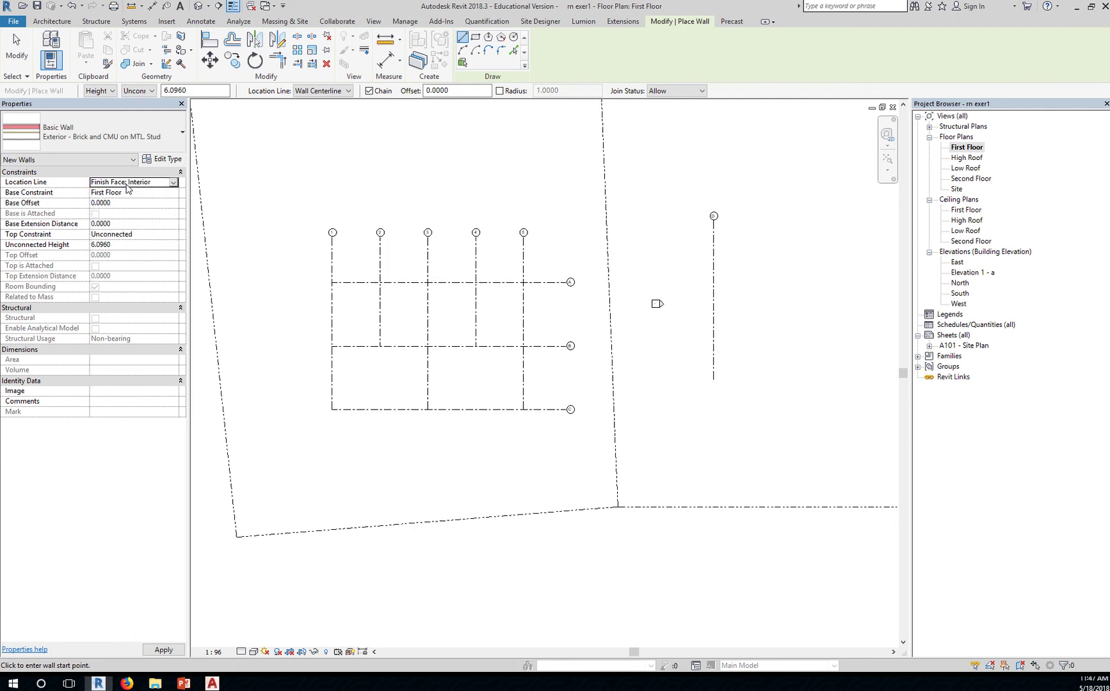
{"action": "scroll", "coordinate": [327, 417], "scroll_direction": "up", "scroll_amount": 5}
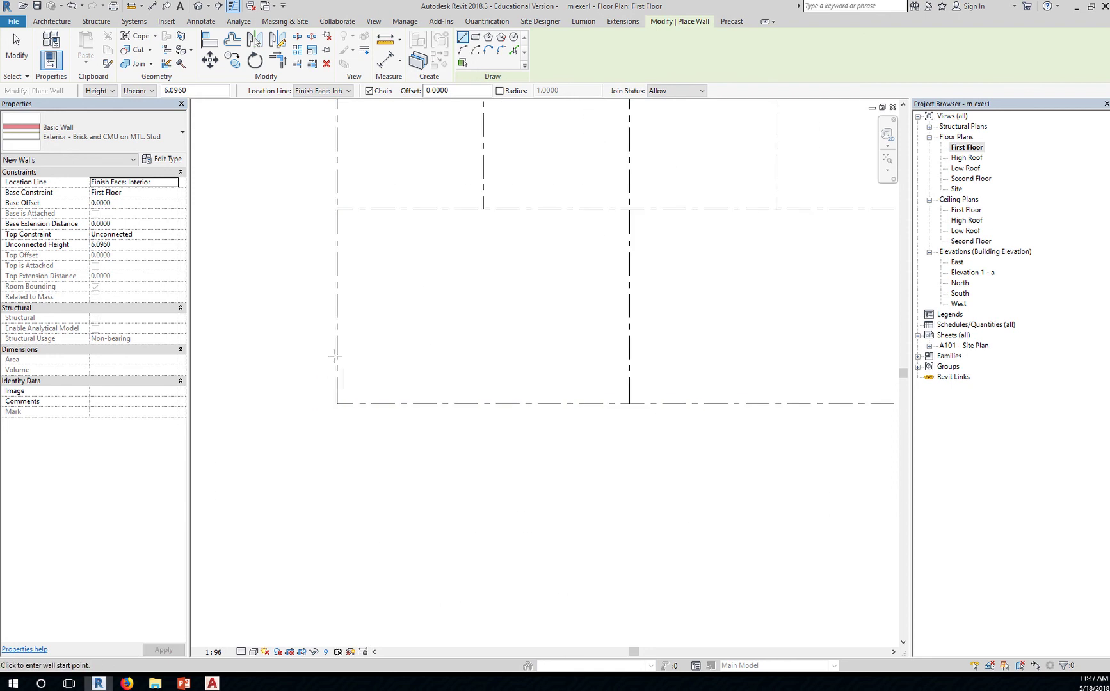
- Draw walls from grid 1/C to grid B, grid 3, grid C and back to close the rectangle
{"action": "left_click", "coordinate": [337, 404]}
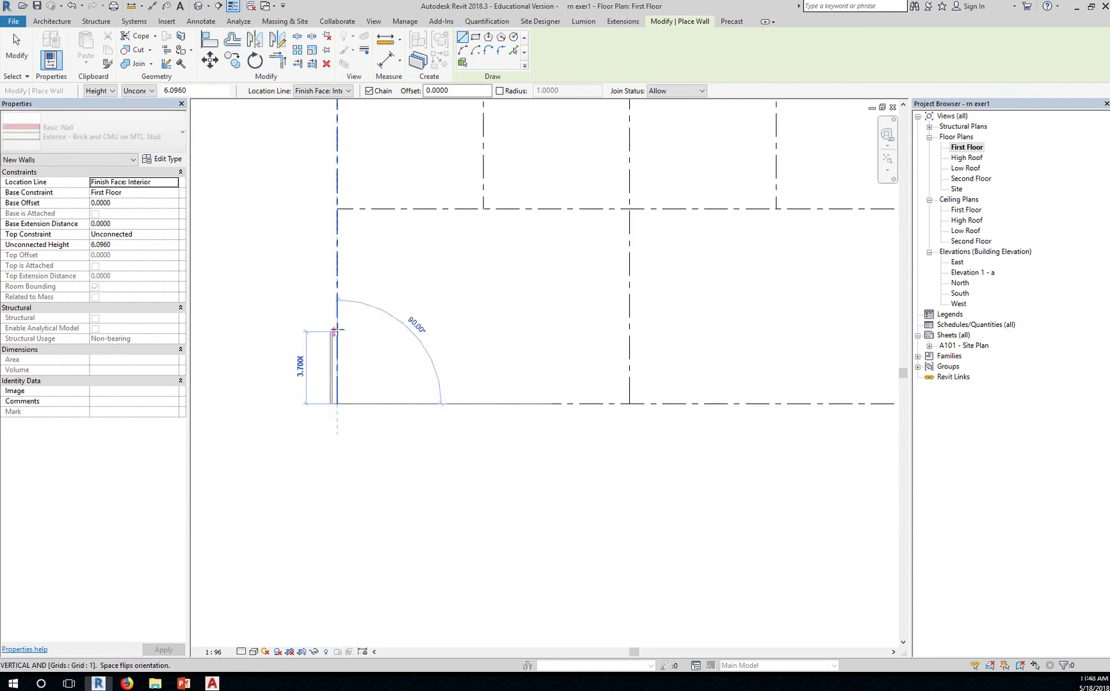
{"action": "scroll", "coordinate": [336, 328], "scroll_direction": "up", "scroll_amount": 3}
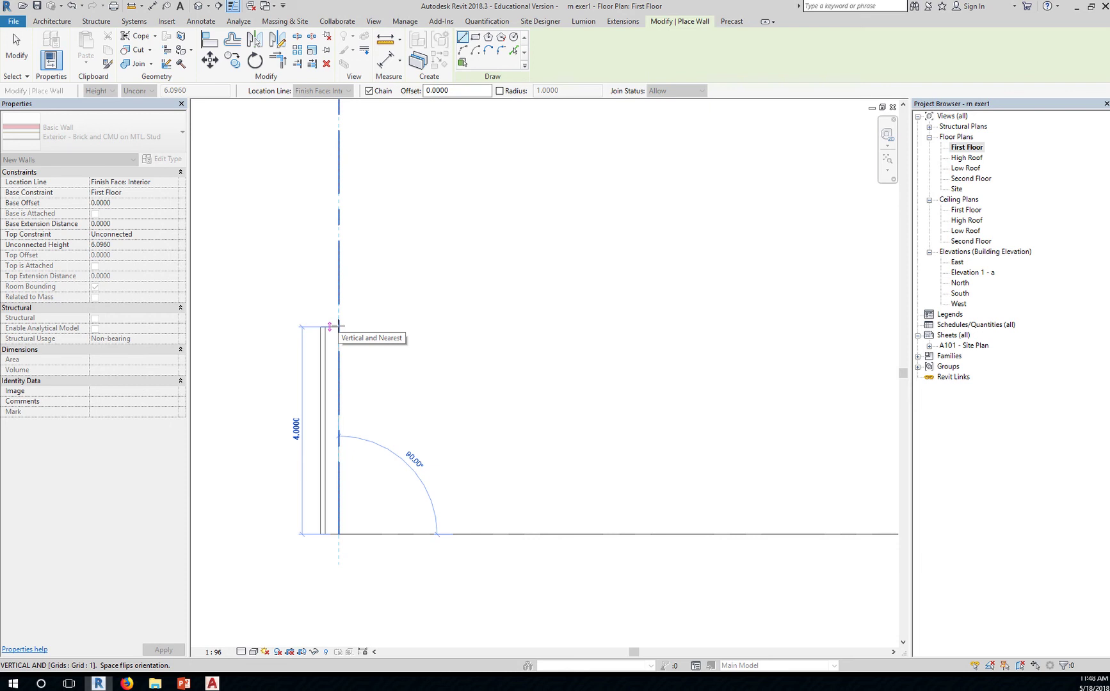
{"action": "key", "text": "space"}
{"action": "key", "text": "space"}
{"action": "key", "text": "space"}
{"action": "key", "text": "space"}
{"action": "key", "text": "space"}
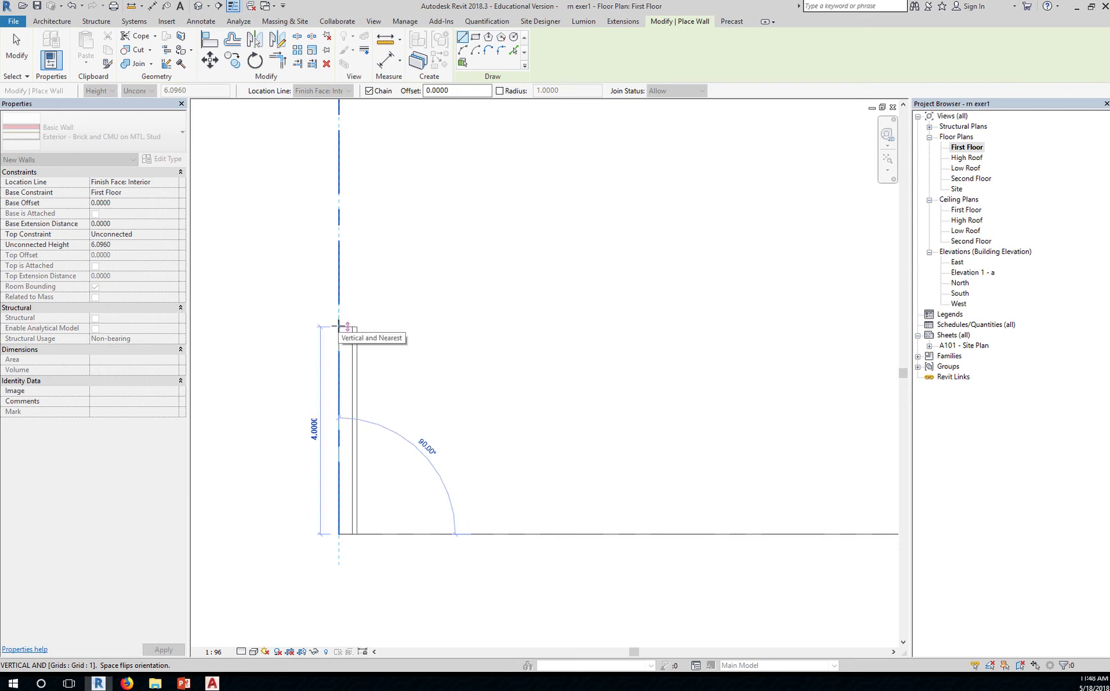
{"action": "key", "text": "space"}
{"action": "key", "text": "space"}
{"action": "key", "text": "space"}
{"action": "scroll", "coordinate": [340, 326], "scroll_direction": "down", "scroll_amount": 3}
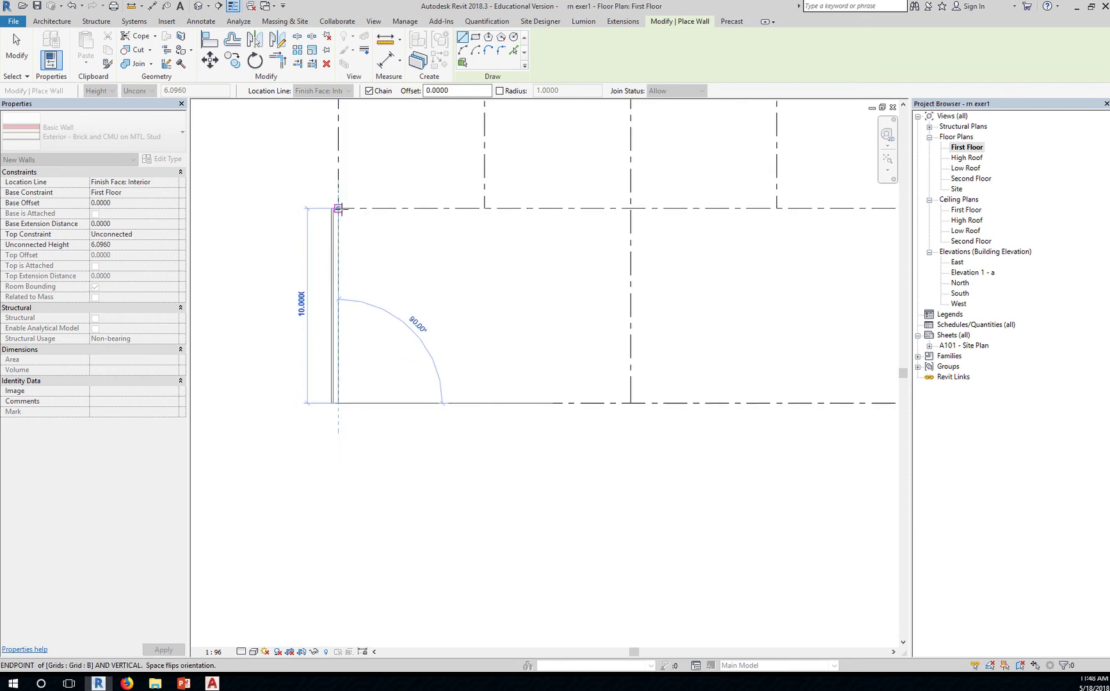
{"action": "left_click", "coordinate": [338, 208]}
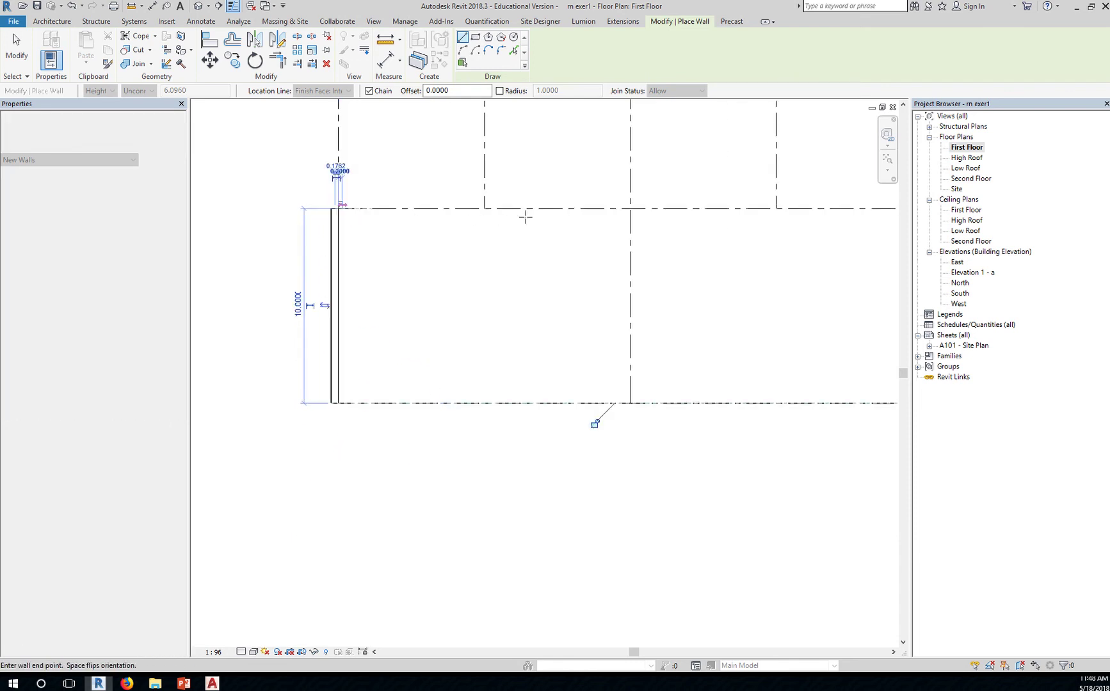
{"action": "left_click", "coordinate": [629, 206]}
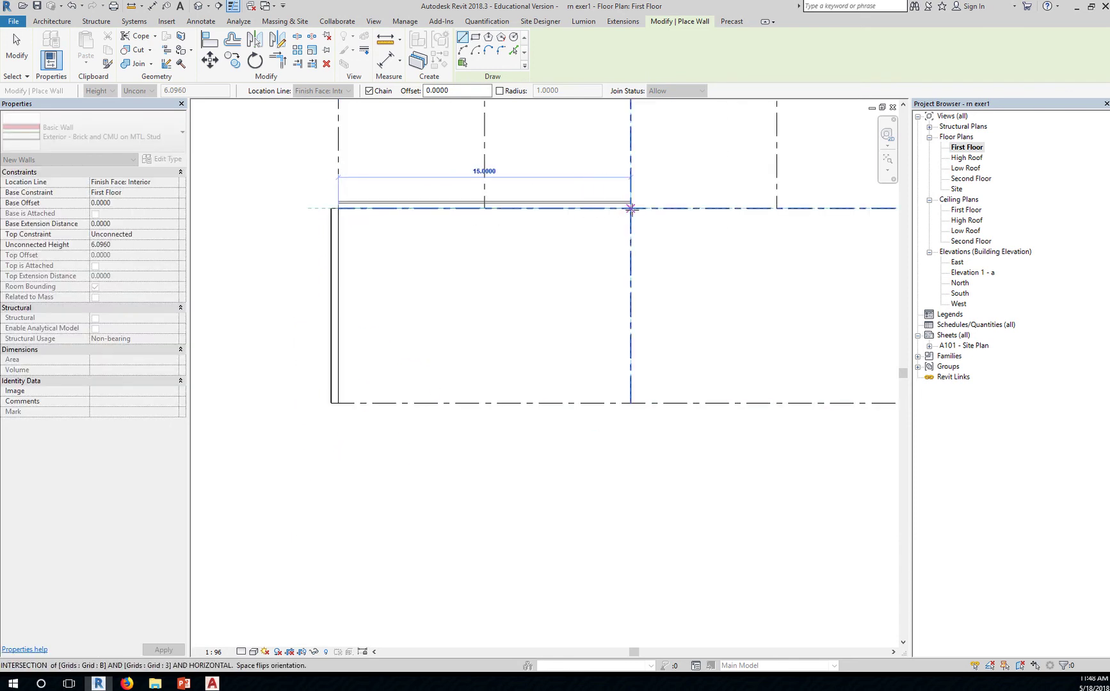
{"action": "left_click", "coordinate": [631, 403]}
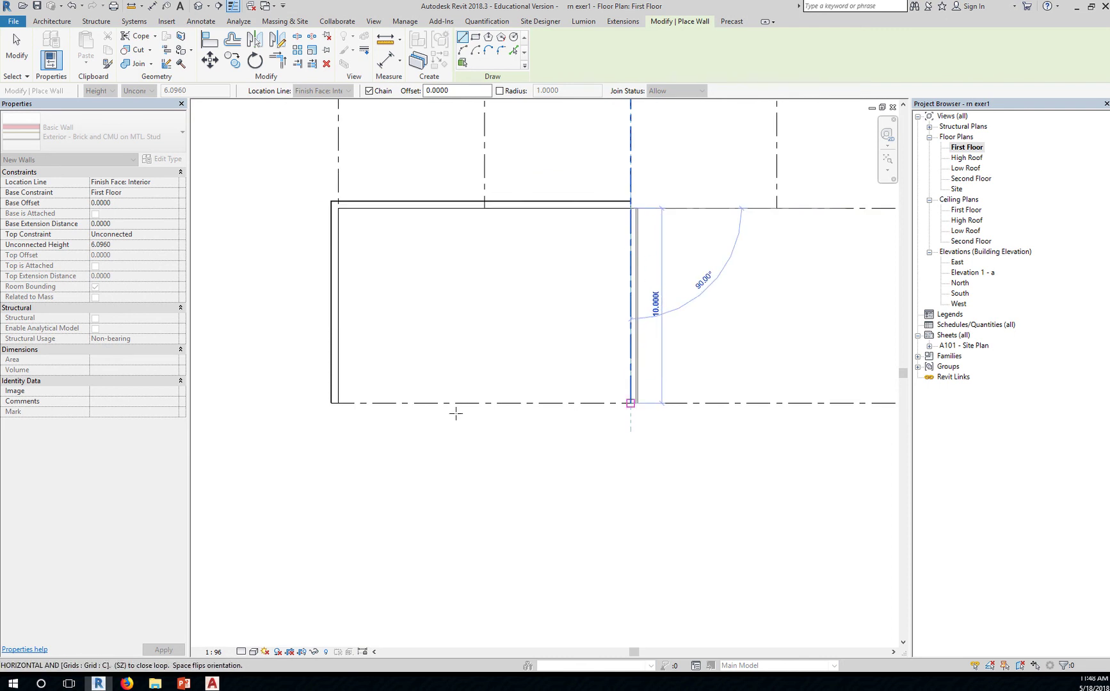
{"action": "left_click", "coordinate": [338, 403]}
{"action": "scroll", "coordinate": [416, 474], "scroll_direction": "down", "scroll_amount": 2}
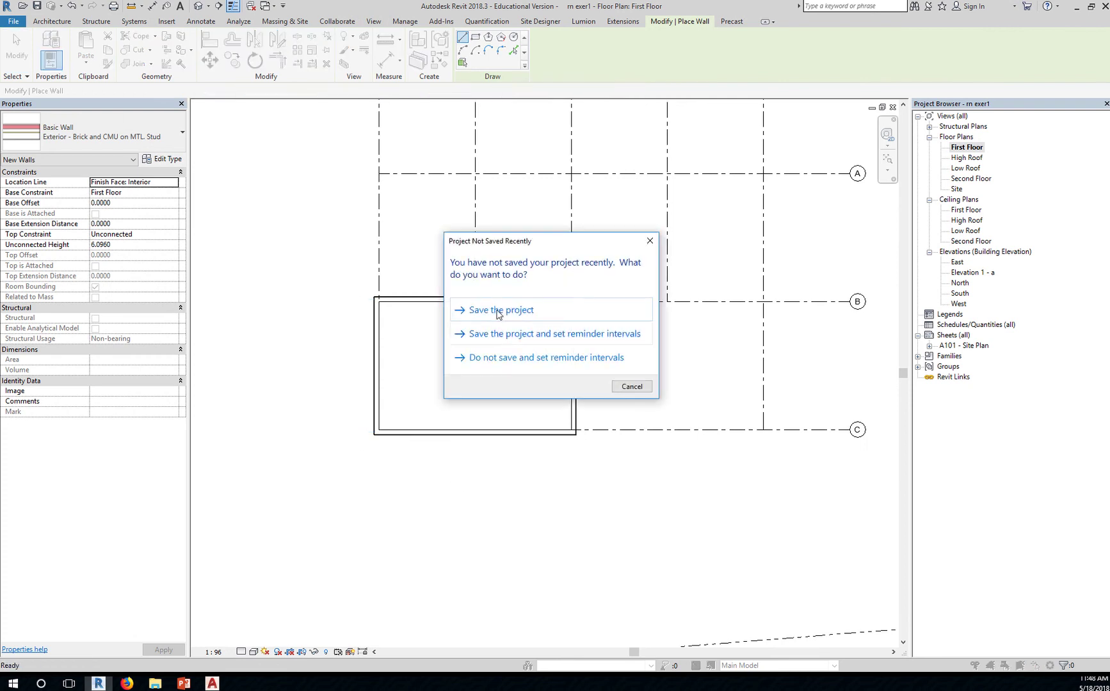
- Save the project from the reminder, exit the Wall tool, and select the north wall
{"action": "left_click", "coordinate": [498, 312]}
{"action": "key", "text": "Escape"}
{"action": "key", "text": "Escape"}
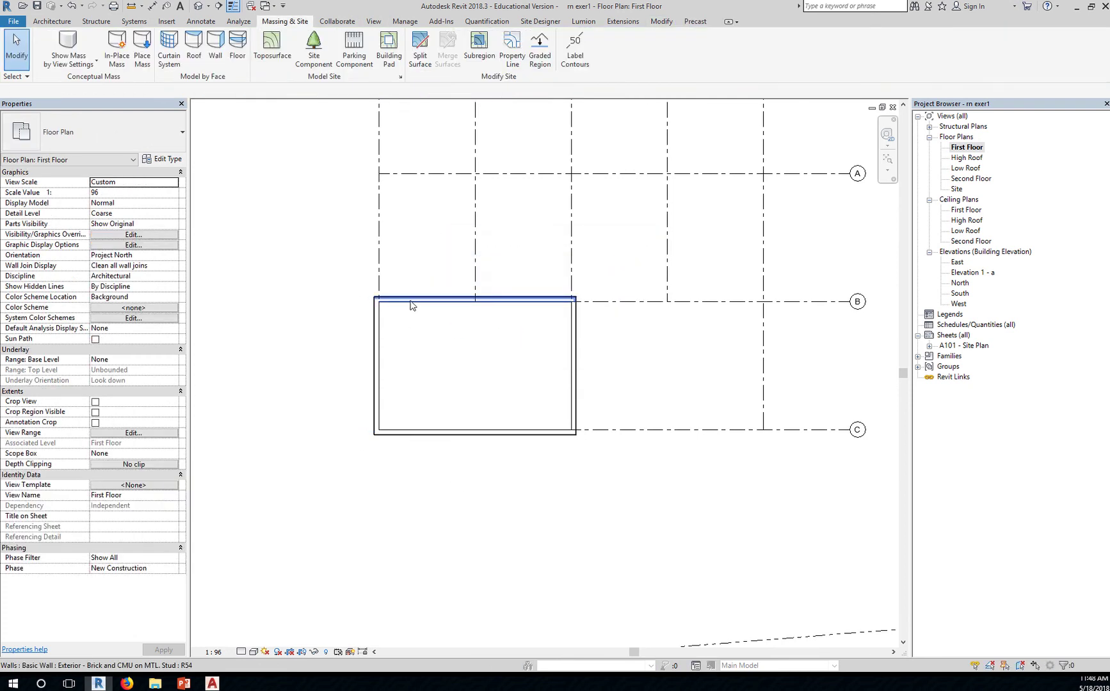
{"action": "left_click", "coordinate": [411, 305]}
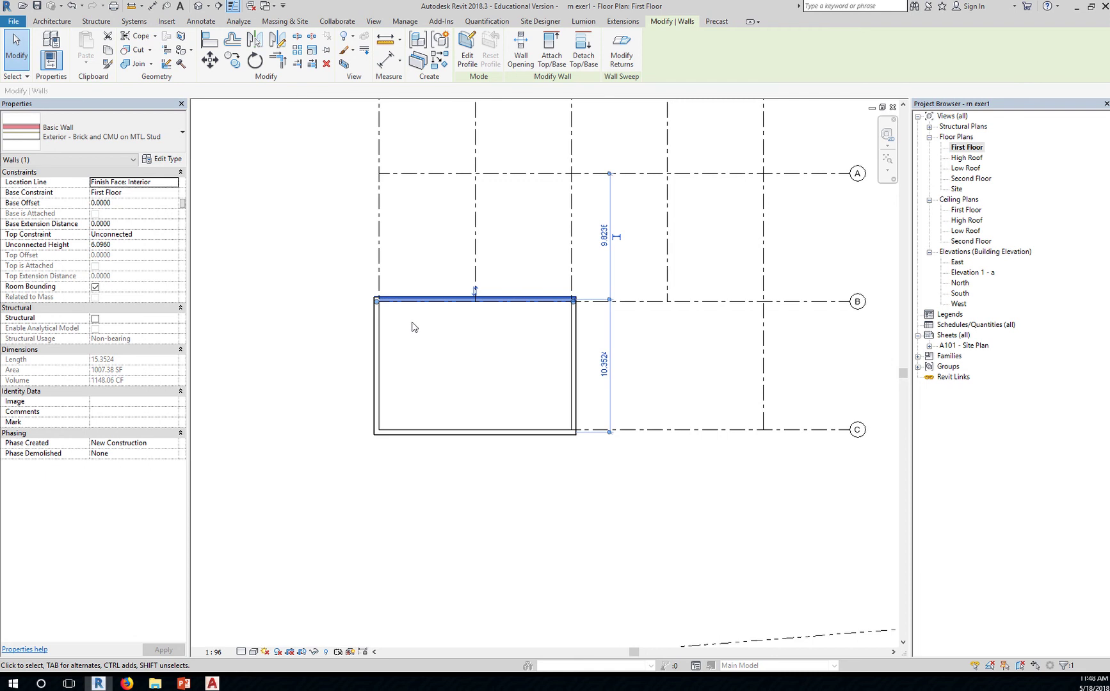
{"action": "scroll", "coordinate": [403, 320], "scroll_direction": "up", "scroll_amount": 6}
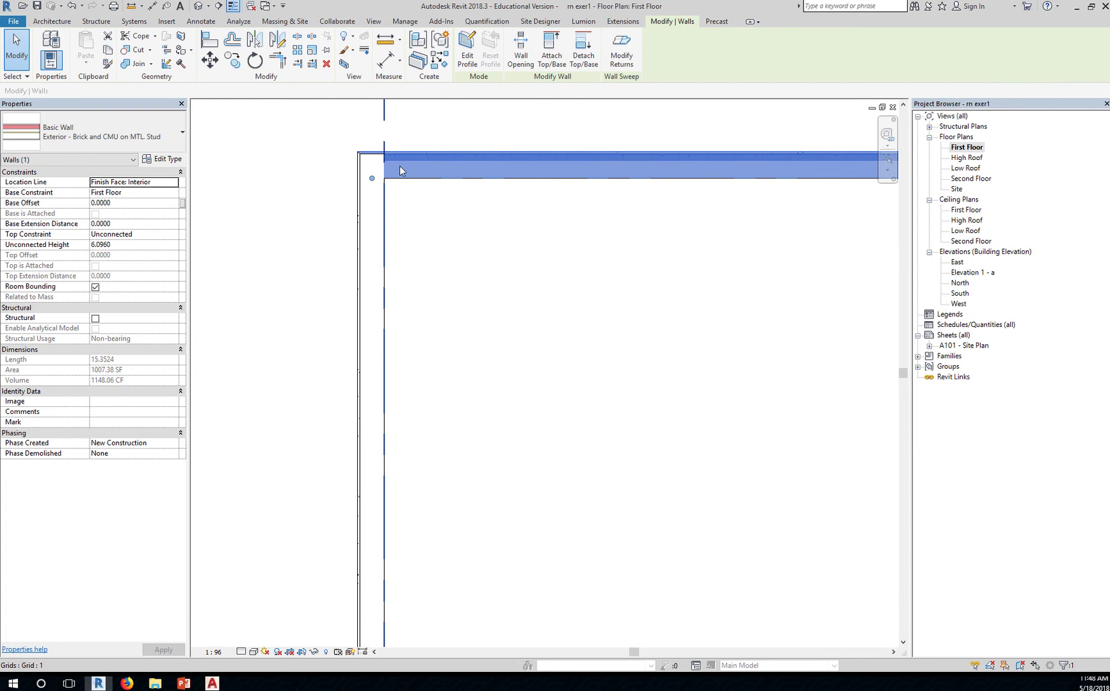
{"action": "scroll", "coordinate": [466, 275], "scroll_direction": "down", "scroll_amount": 4}
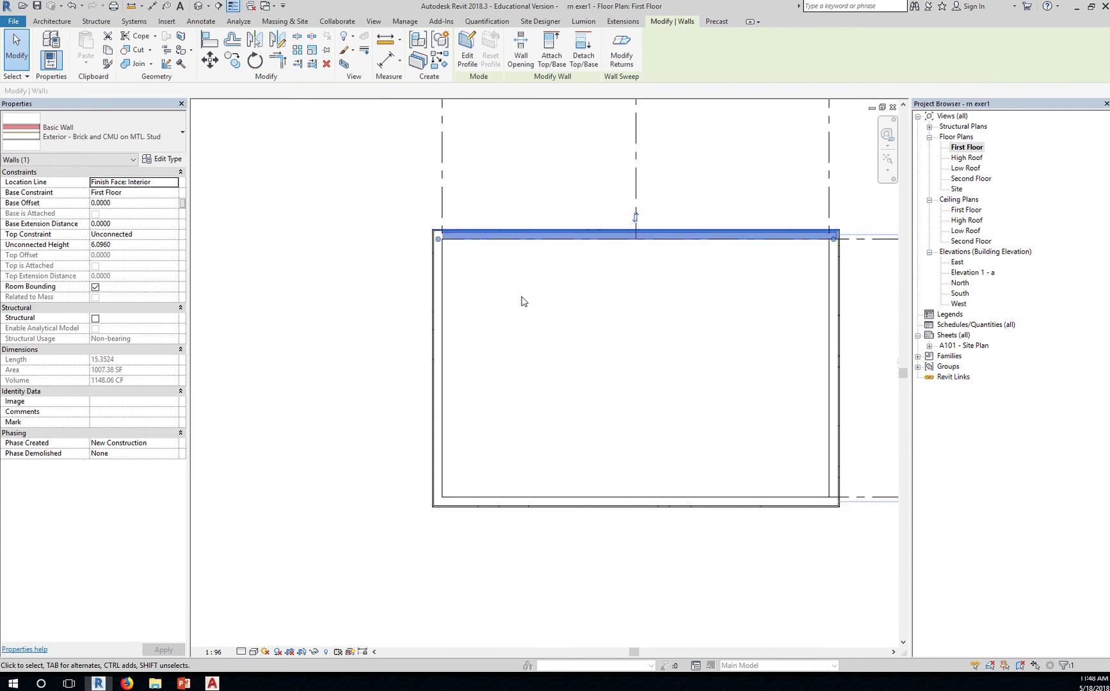
- Set the west wall's temporary dimension to 18, after dismissing the error from entering 18000
{"action": "left_click", "coordinate": [434, 277]}
{"action": "left_click_drag", "start_coordinate": [415, 273], "coordinate": [391, 276]}
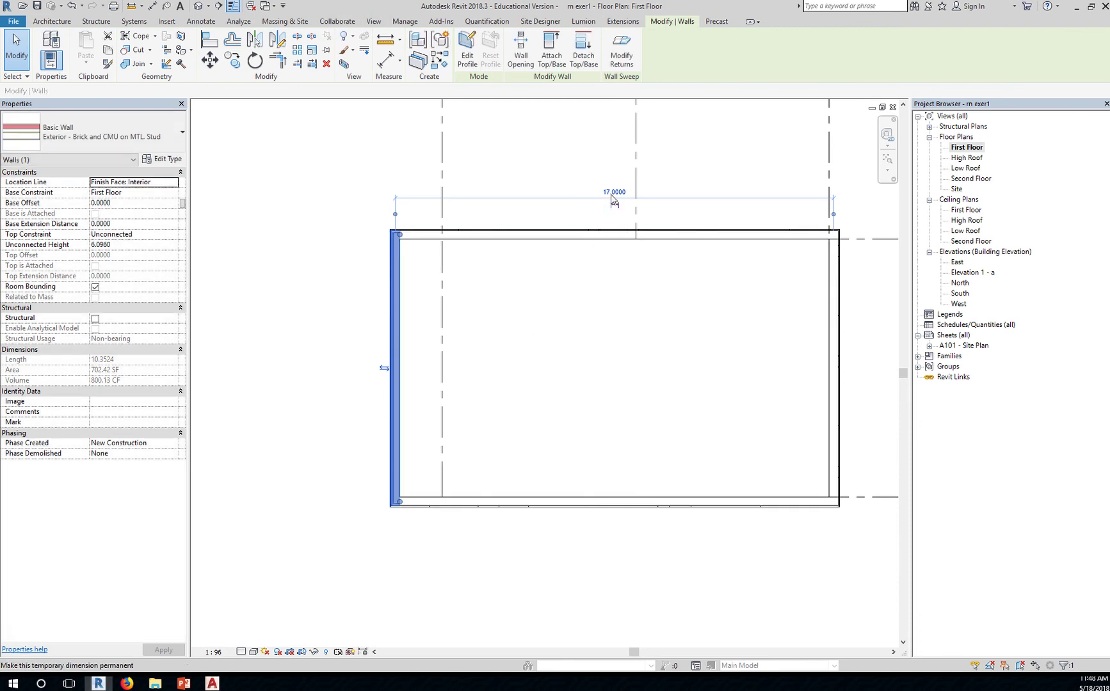
{"action": "left_click", "coordinate": [614, 192]}
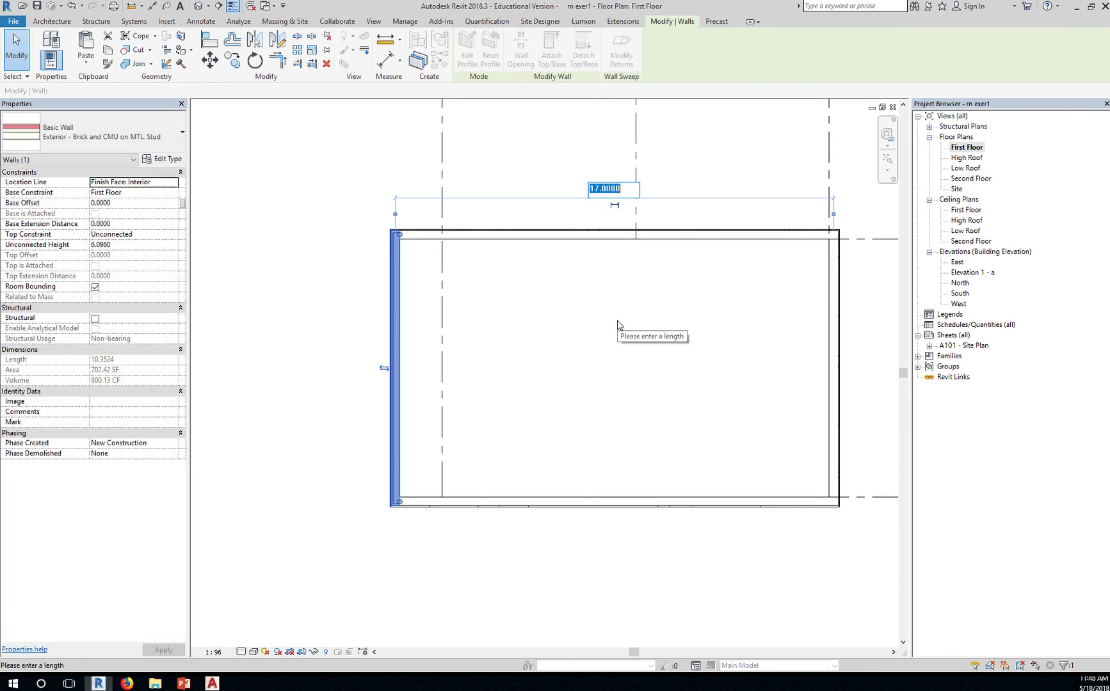
{"action": "type", "text": "18"}
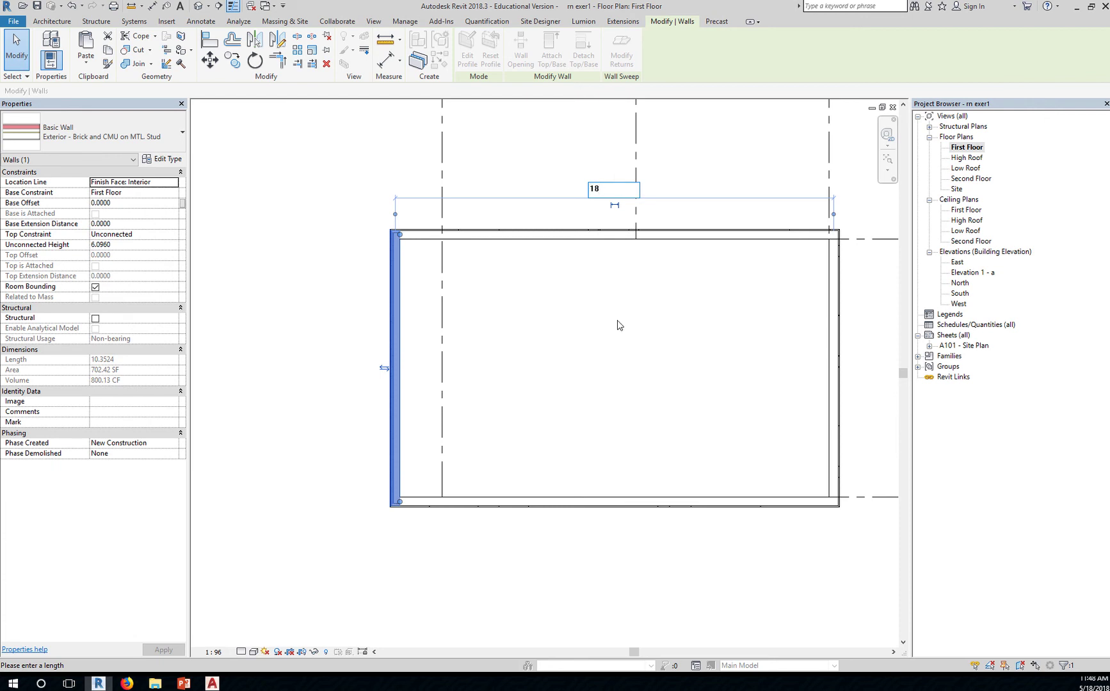
{"action": "type", "text": "000"}
{"action": "key", "text": "Return"}
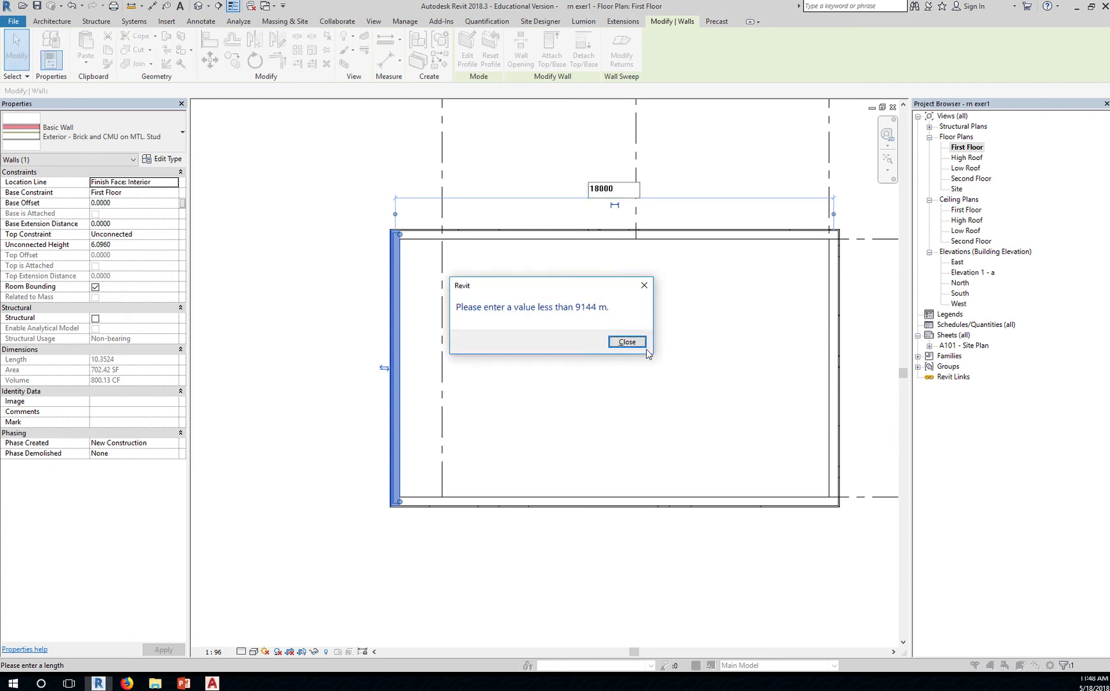
{"action": "left_click", "coordinate": [636, 342]}
{"action": "left_click", "coordinate": [627, 343]}
{"action": "key", "text": "Escape"}
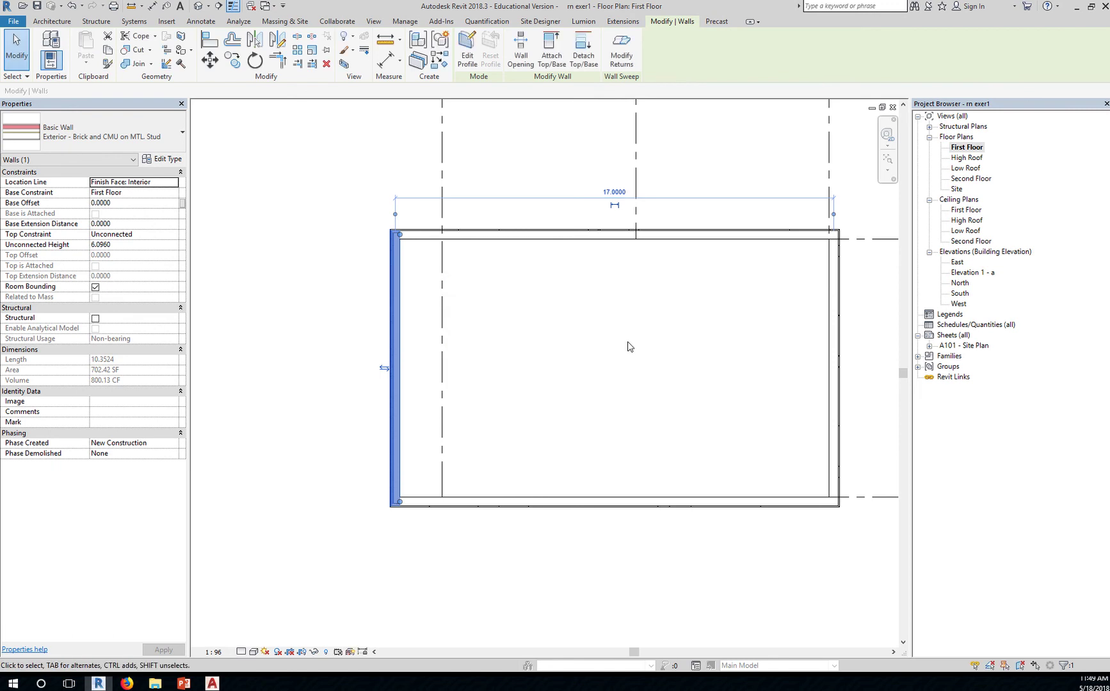
{"action": "left_click", "coordinate": [616, 194]}
{"action": "type", "text": "18"}
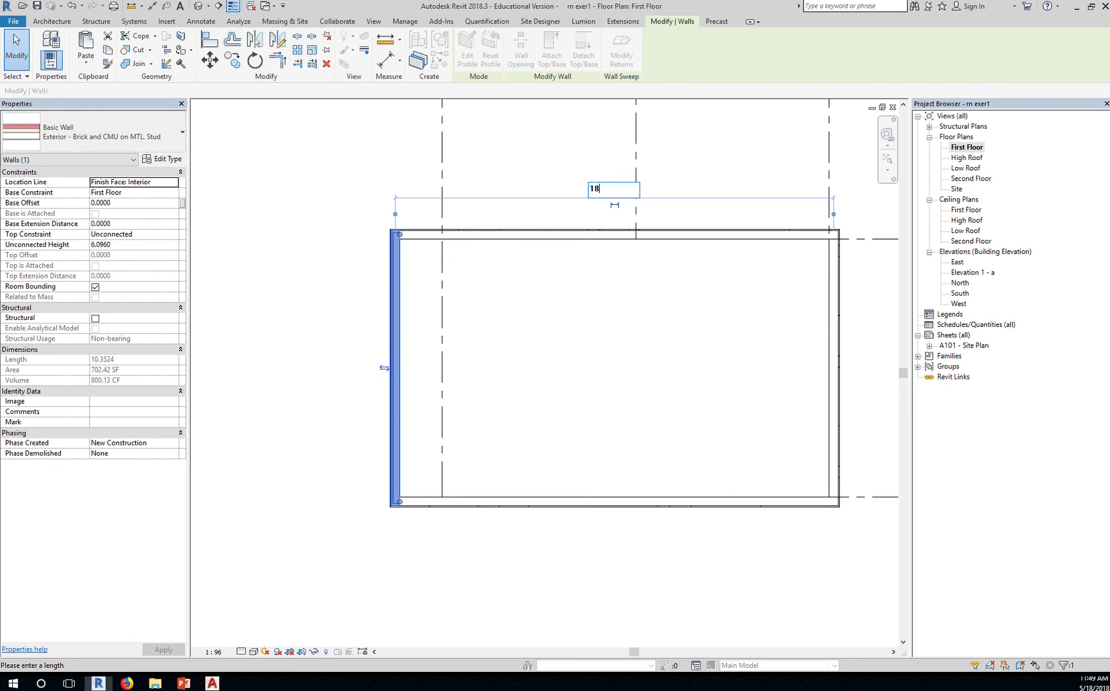
{"action": "key", "text": "Return"}
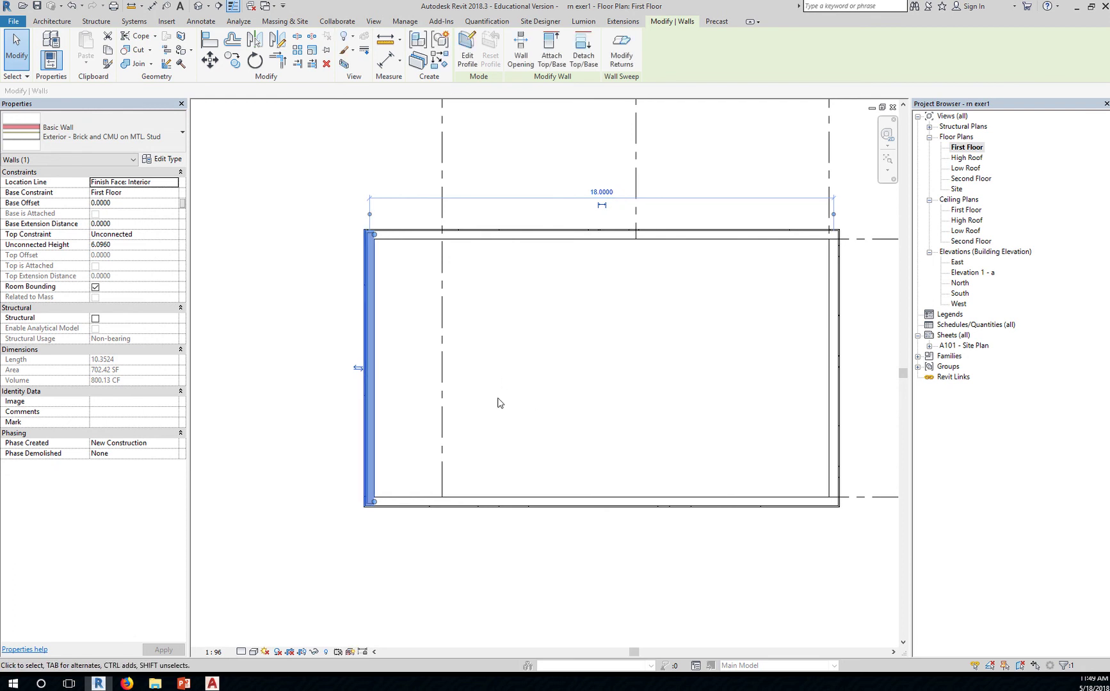
- Align the west wall's face onto grid line 1 using Modify > Align
{"action": "left_click", "coordinate": [397, 354]}
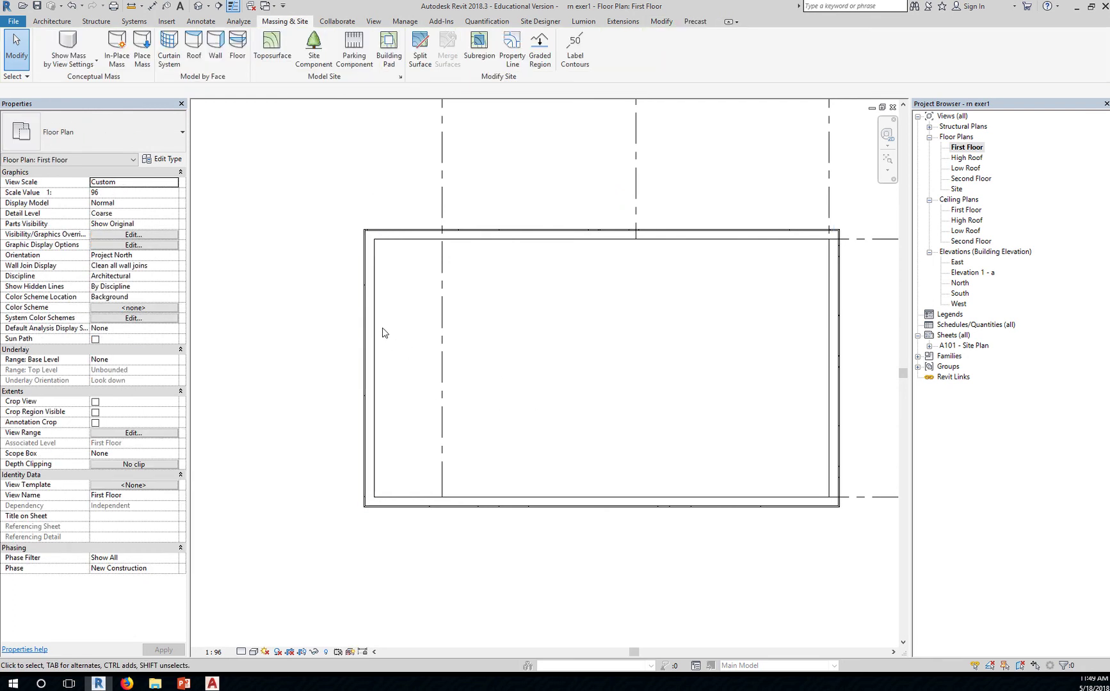
{"action": "scroll", "coordinate": [413, 334], "scroll_direction": "up", "scroll_amount": 1}
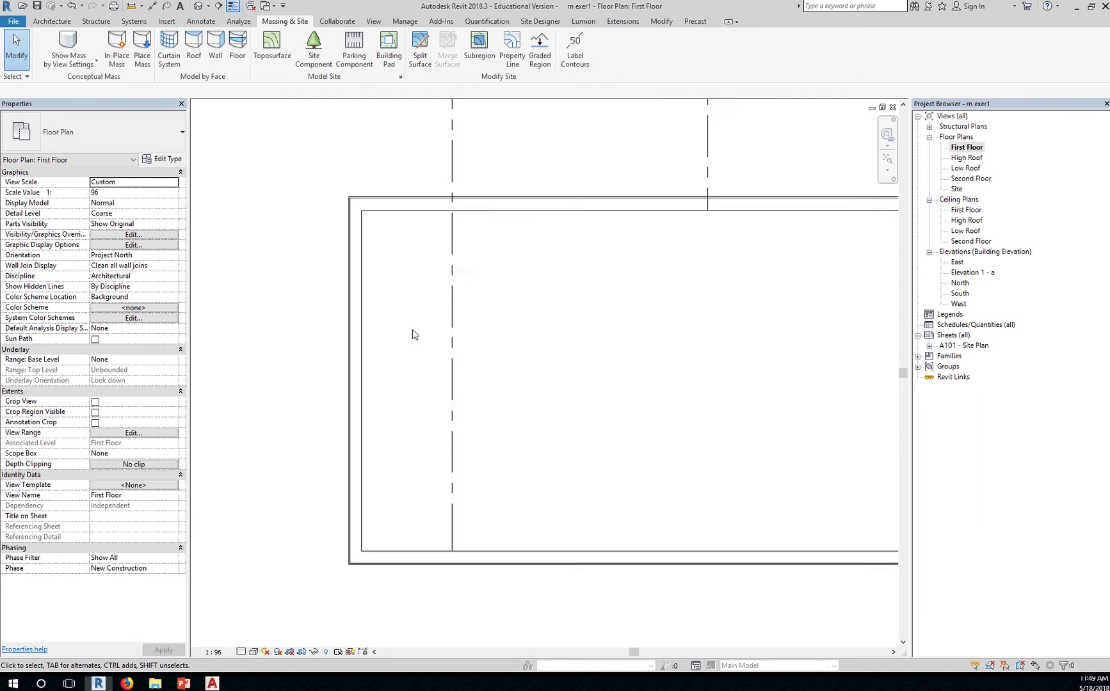
{"action": "scroll", "coordinate": [413, 334], "scroll_direction": "up", "scroll_amount": 1}
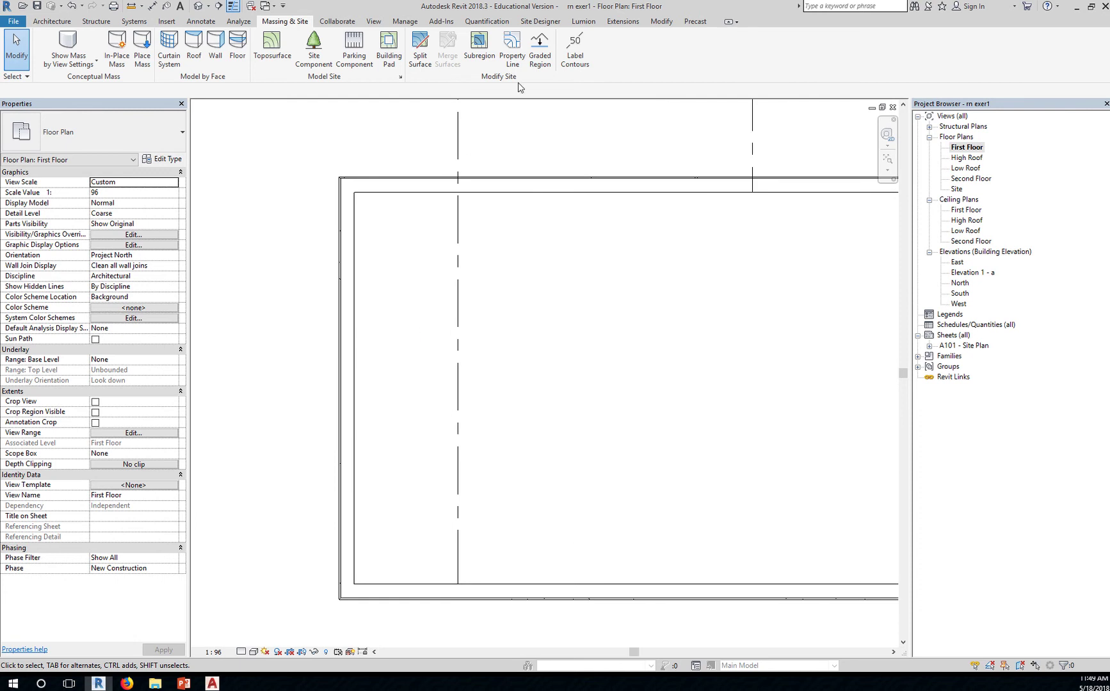
{"action": "left_click", "coordinate": [660, 22]}
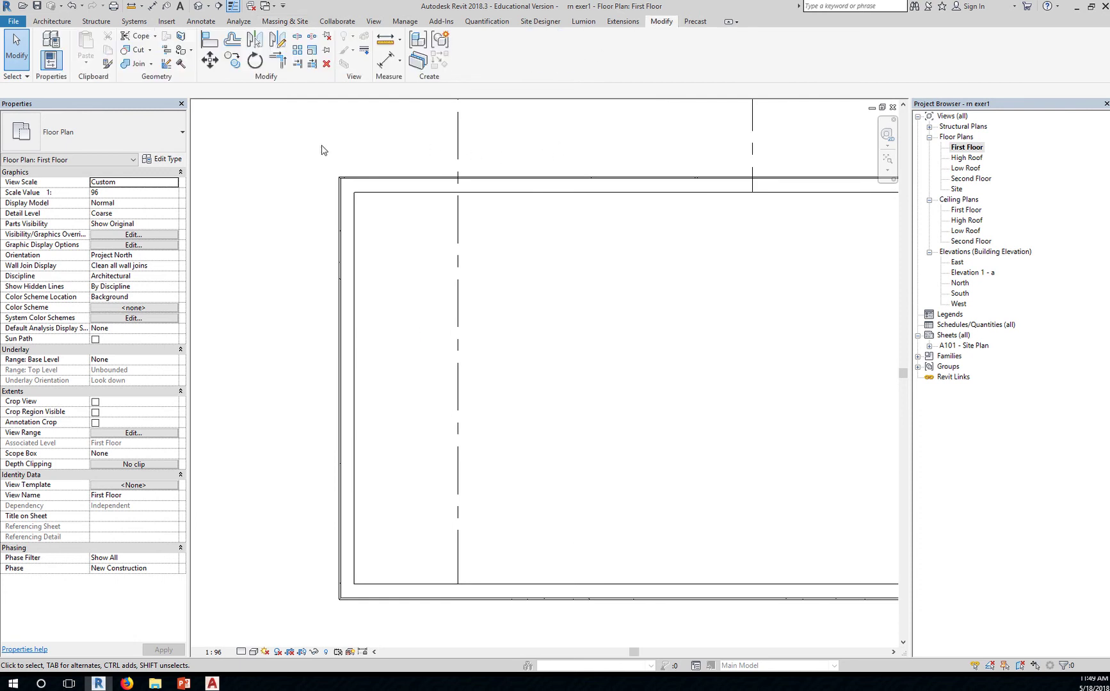
{"action": "left_click", "coordinate": [209, 43]}
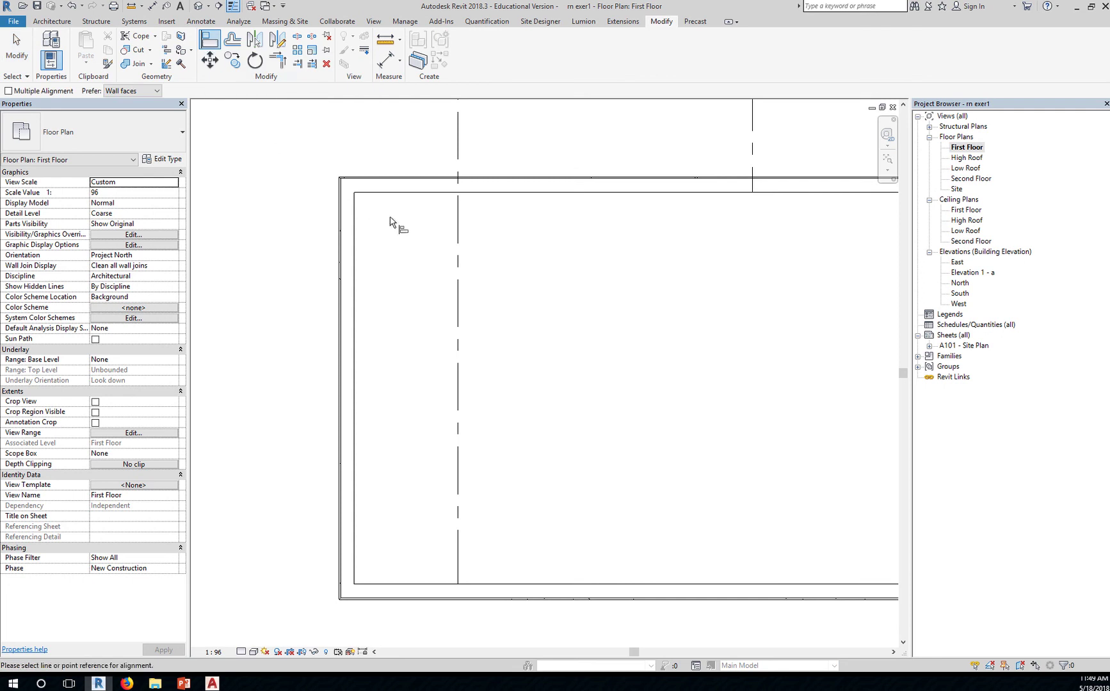
{"action": "left_click", "coordinate": [458, 233]}
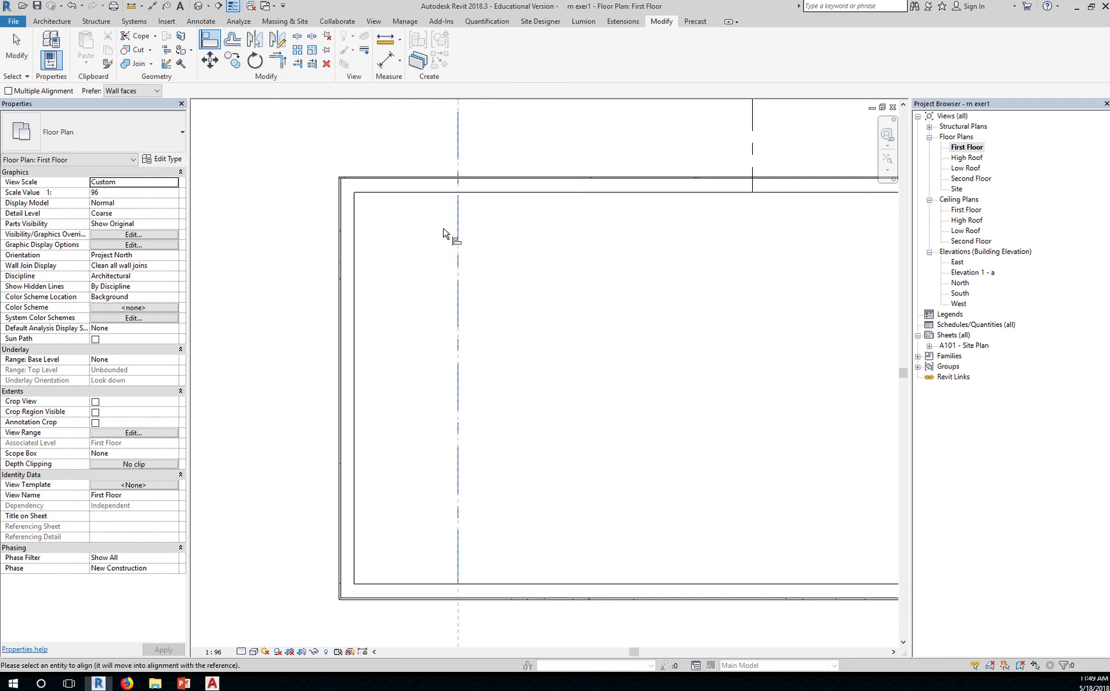
{"action": "left_click", "coordinate": [354, 240]}
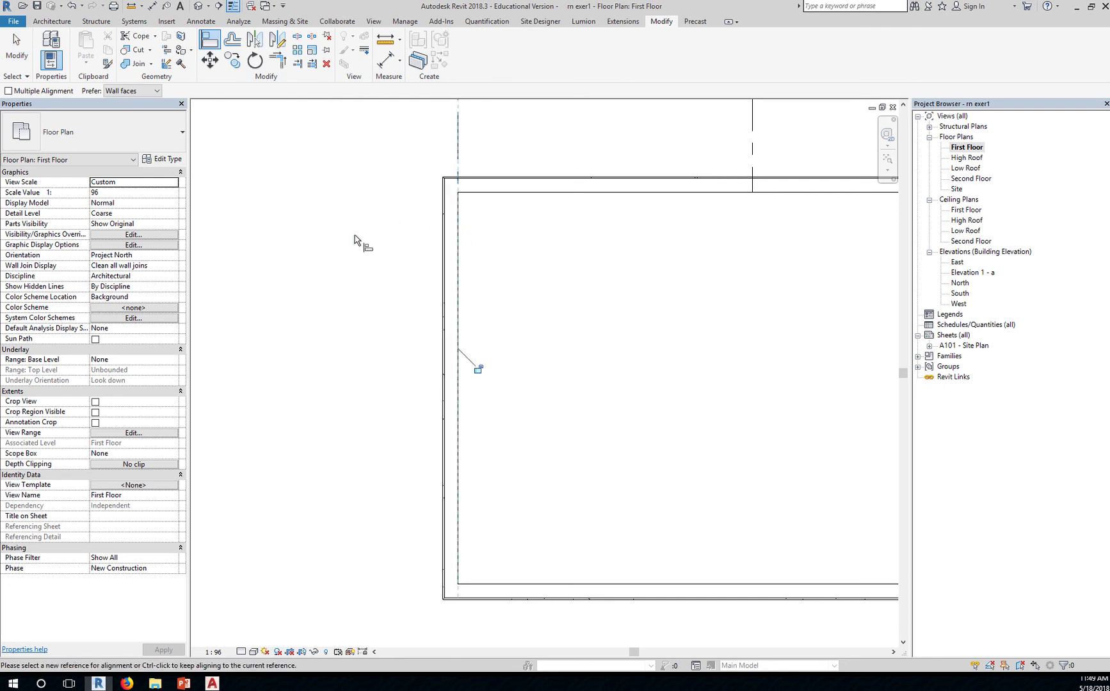
{"action": "key", "text": "Escape"}
{"action": "key", "text": "Escape"}
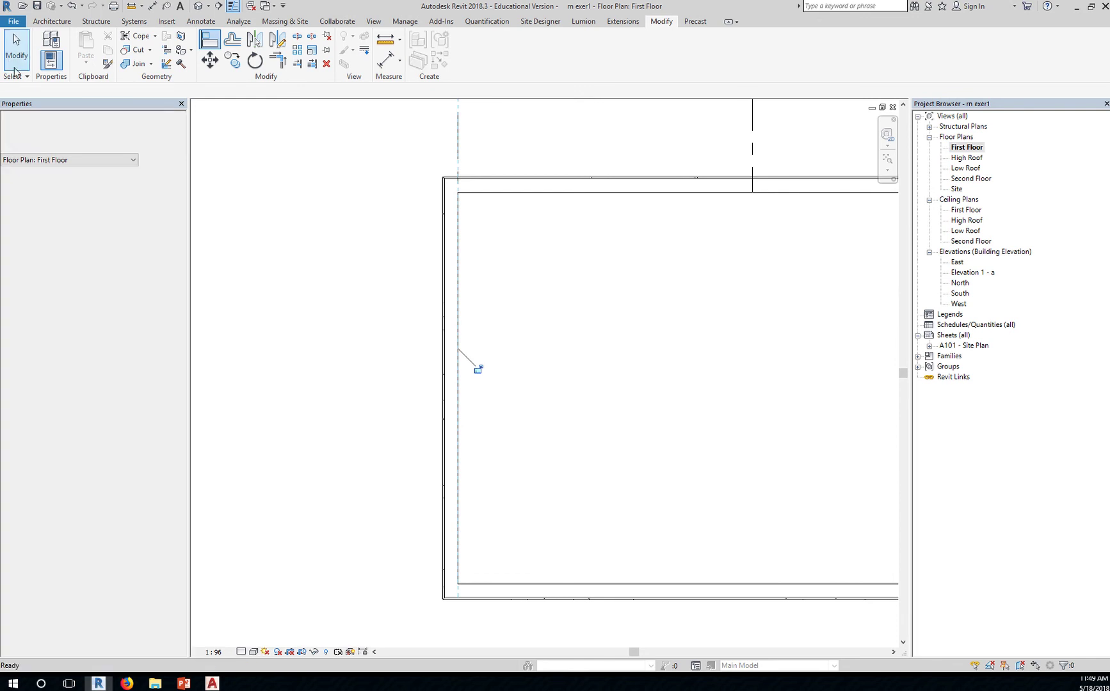
- Undo that alignment and re-align the west wall onto grid line 1 with AL
{"action": "left_click", "coordinate": [442, 267]}
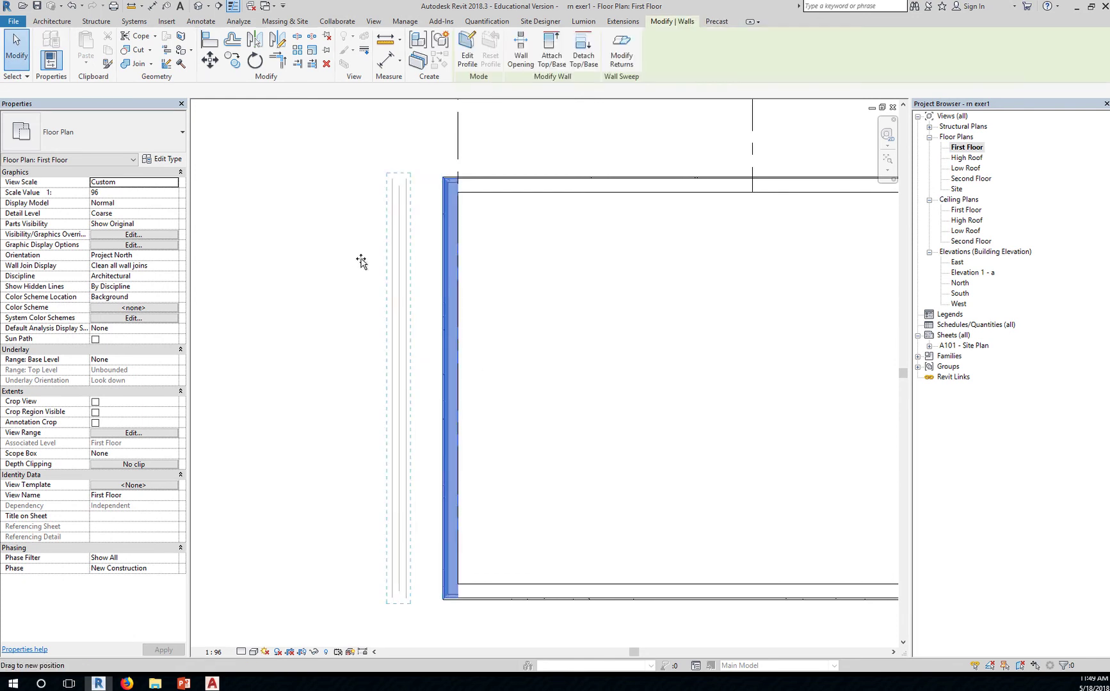
{"action": "key", "text": "ctrl+z"}
{"action": "left_click", "coordinate": [551, 309]}
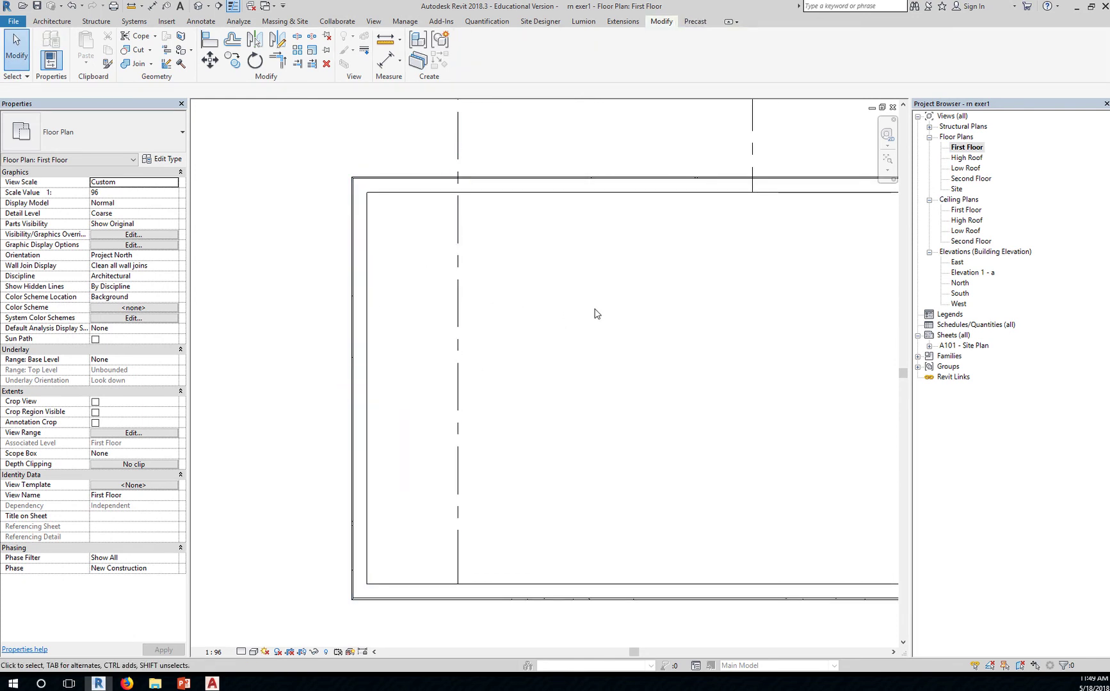
{"action": "key", "text": "a"}
{"action": "key", "text": "l"}
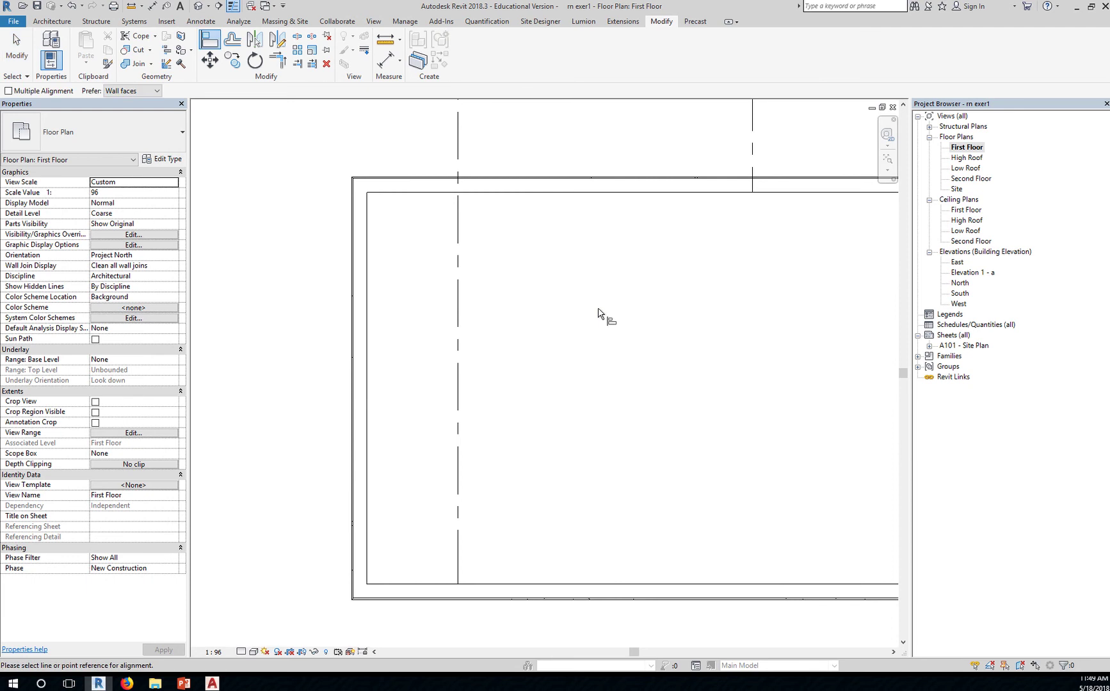
{"action": "left_click", "coordinate": [458, 298]}
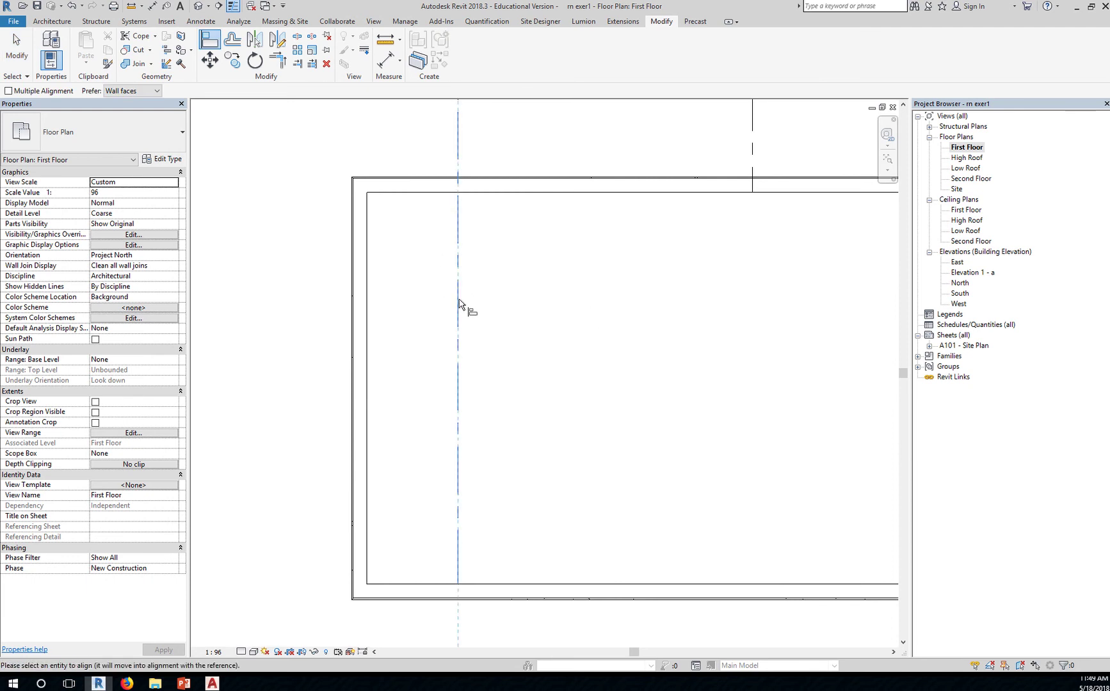
{"action": "left_click", "coordinate": [369, 294]}
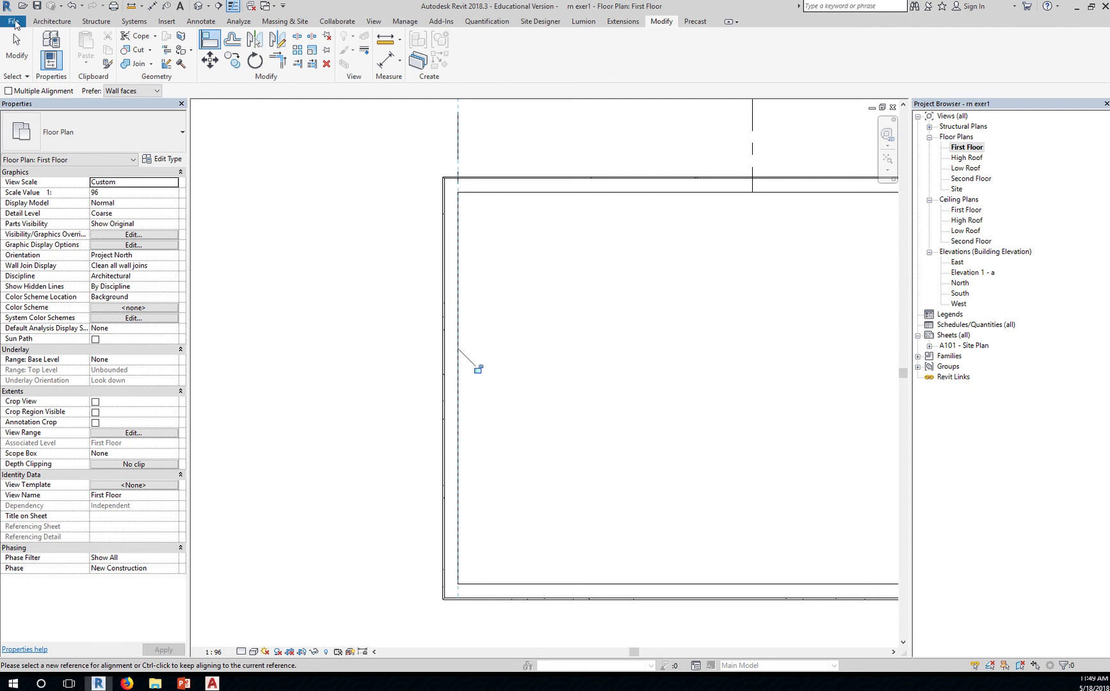
{"action": "left_click", "coordinate": [195, 23]}
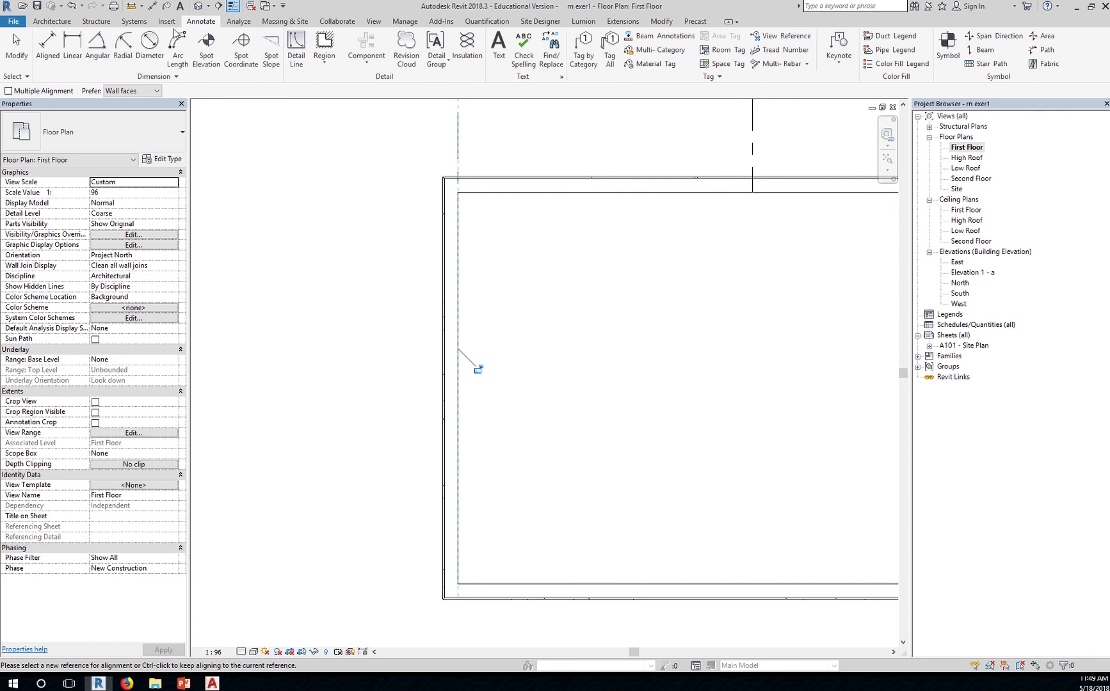
- Draw a temporary vertical detail line beside the west wall
{"action": "left_click", "coordinate": [296, 45]}
{"action": "left_click", "coordinate": [376, 139]}
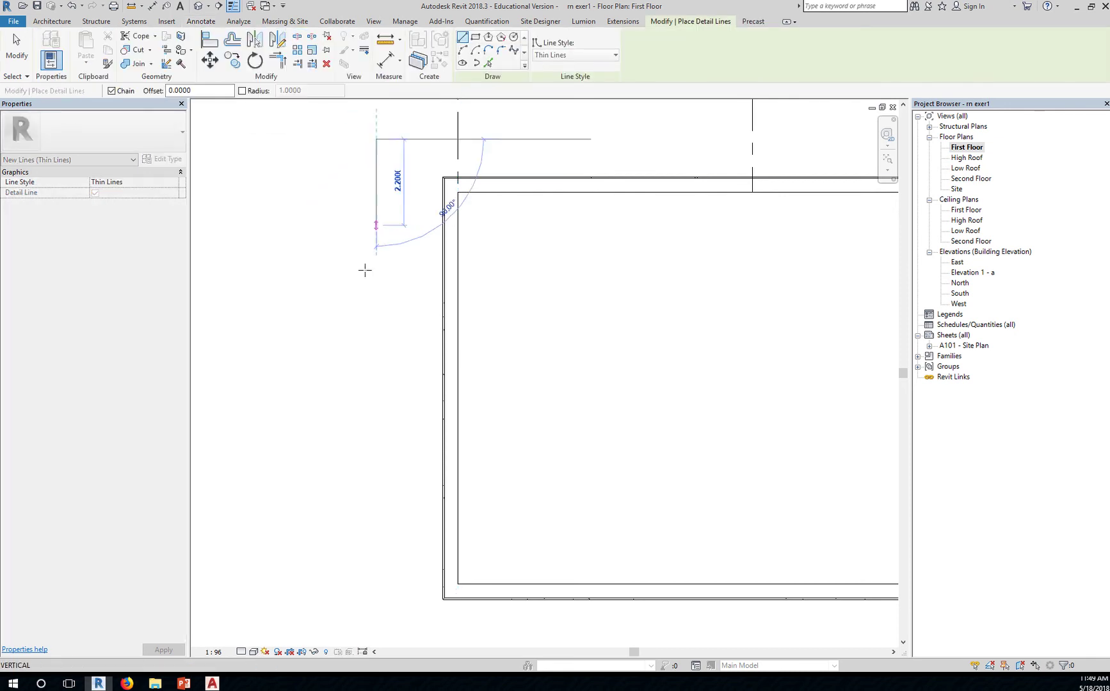
{"action": "left_click", "coordinate": [376, 617]}
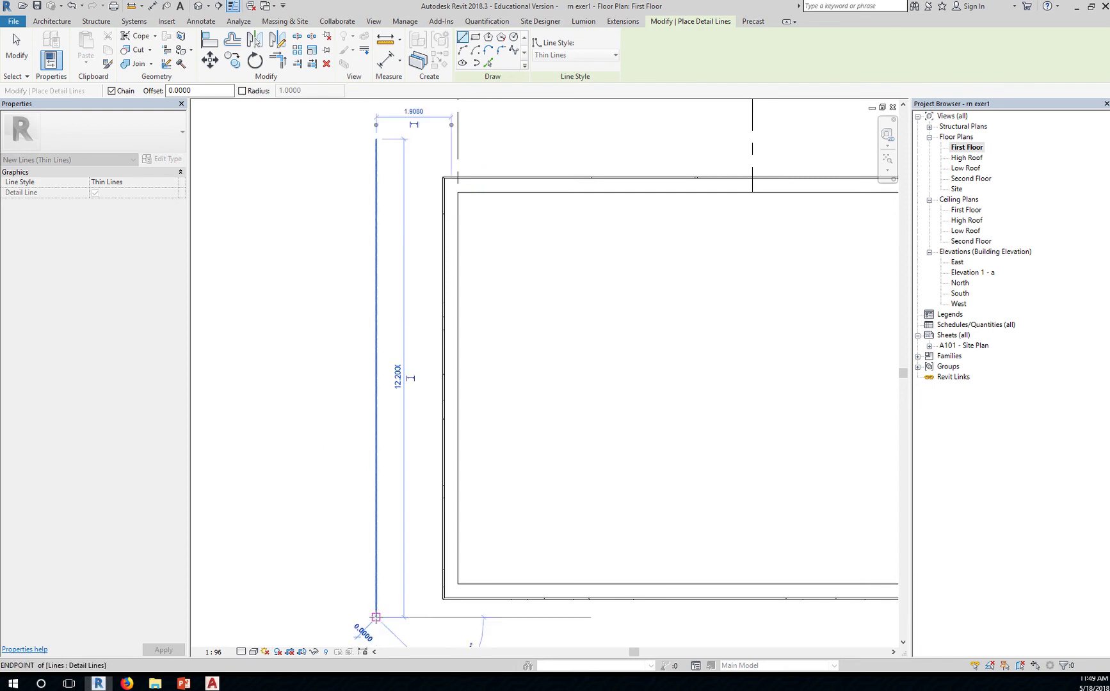
{"action": "key", "text": "Escape"}
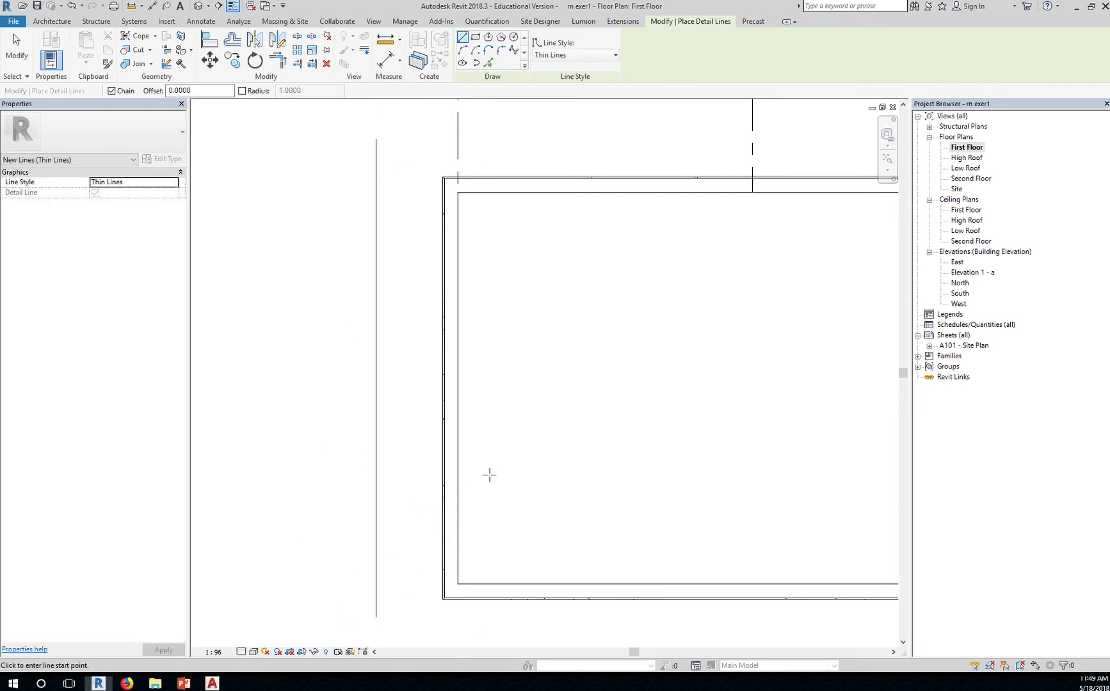
{"action": "key", "text": "Escape"}
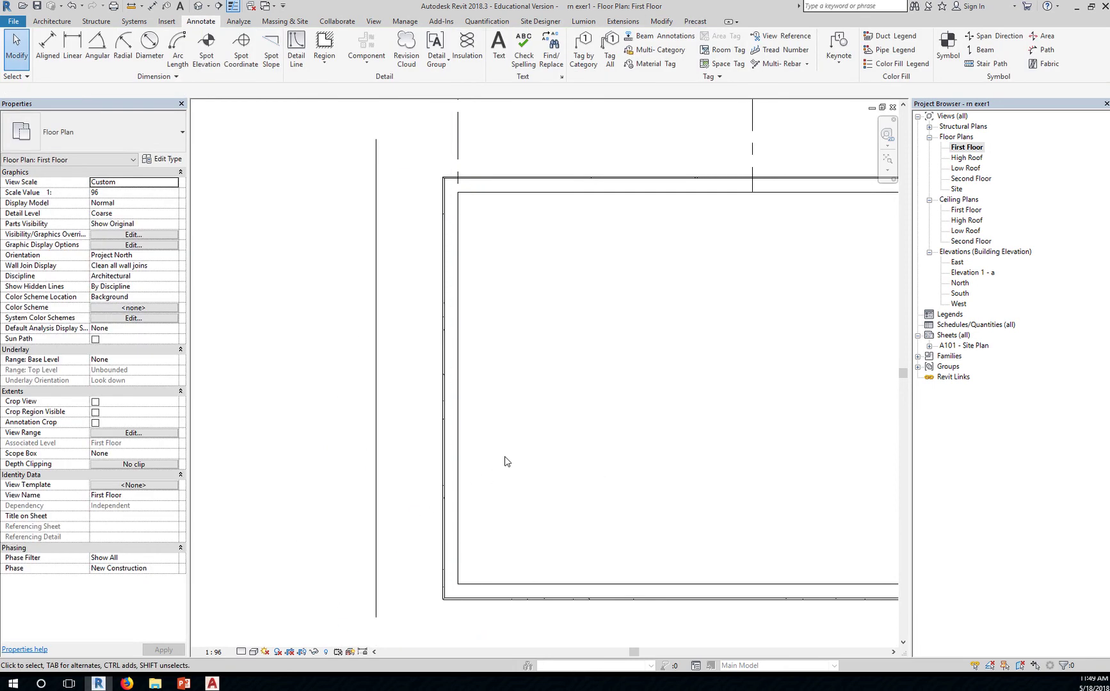
- Align the west wall to the vertical detail line
{"action": "key", "text": "d"}
{"action": "key", "text": "i"}
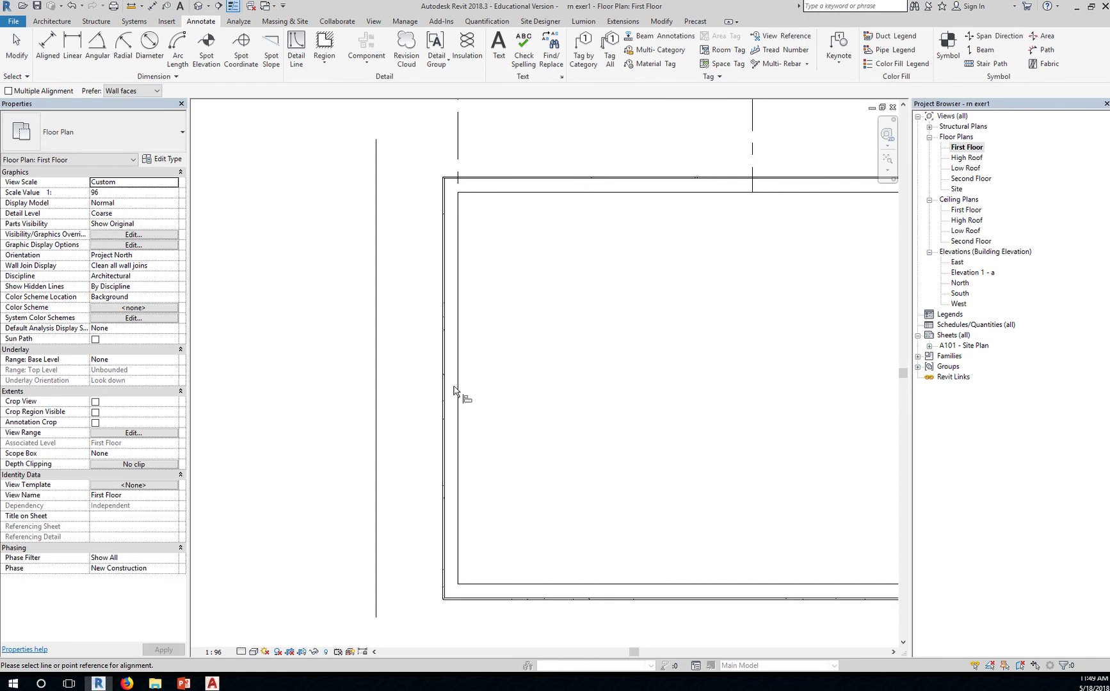
{"action": "left_click", "coordinate": [378, 366]}
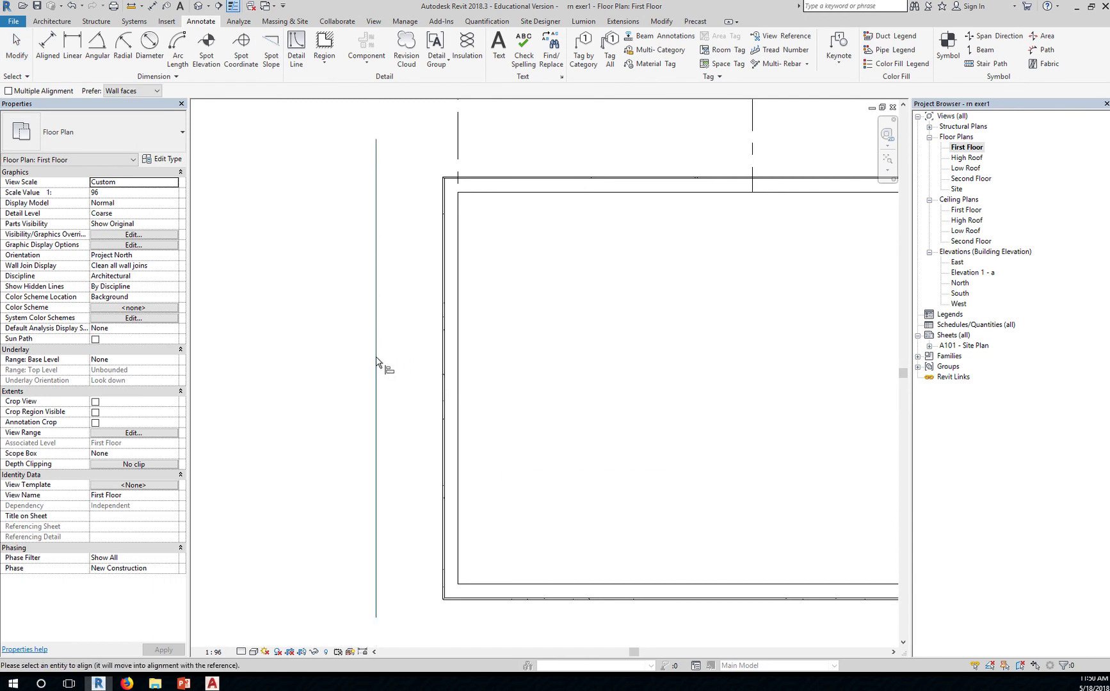
{"action": "left_click", "coordinate": [454, 332]}
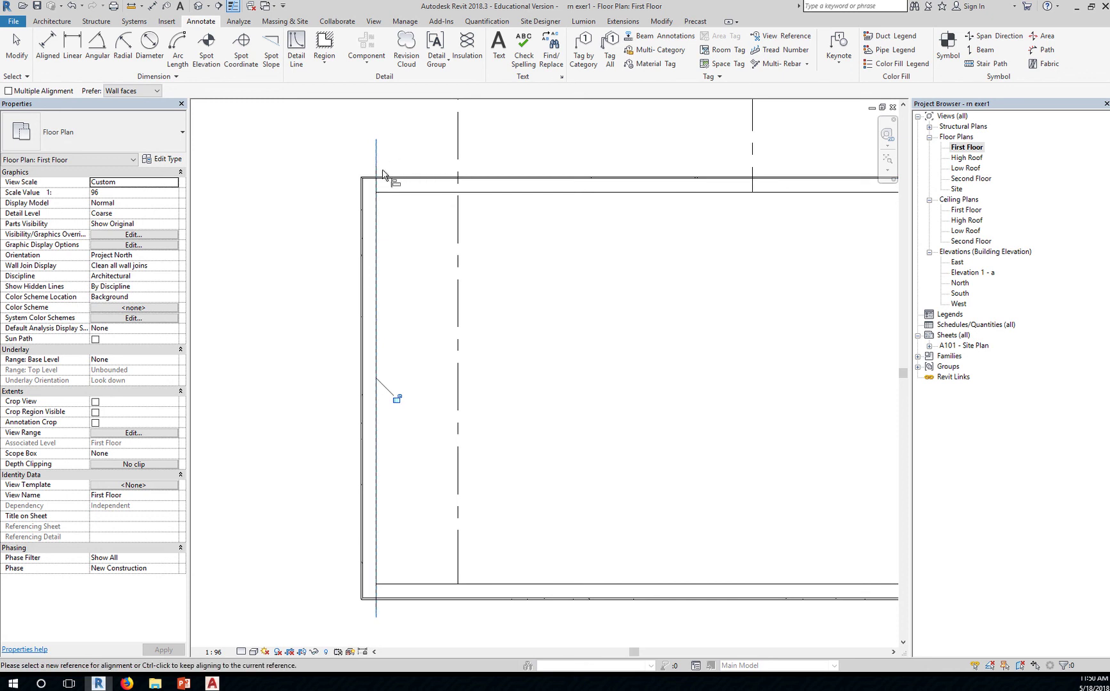
{"action": "key", "text": "Escape"}
{"action": "key", "text": "Escape"}
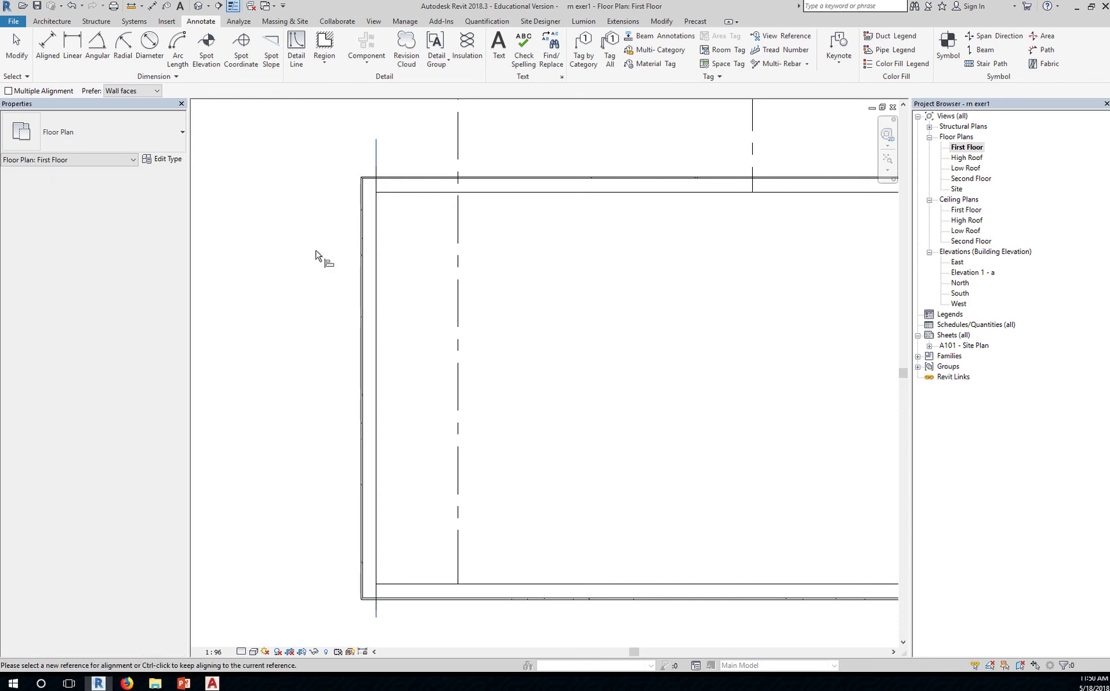
- Delete the detail line and align the west wall's face to the vertical grid line
{"action": "left_click", "coordinate": [376, 155]}
{"action": "key", "text": "Delete"}
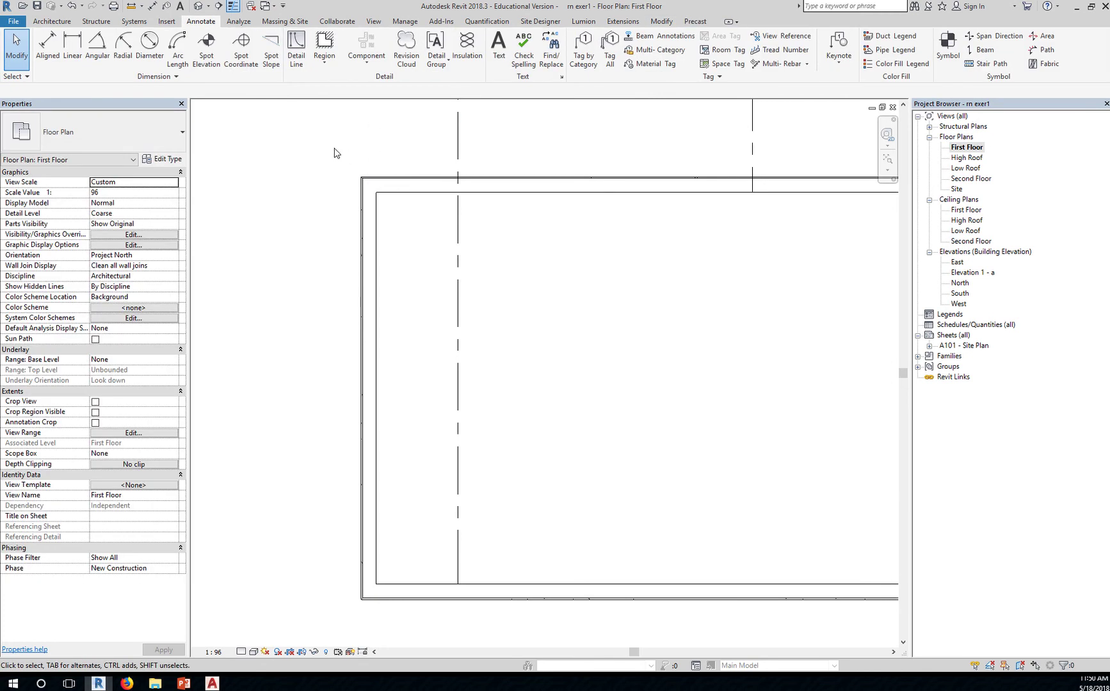
{"action": "key", "text": "a"}
{"action": "key", "text": "l"}
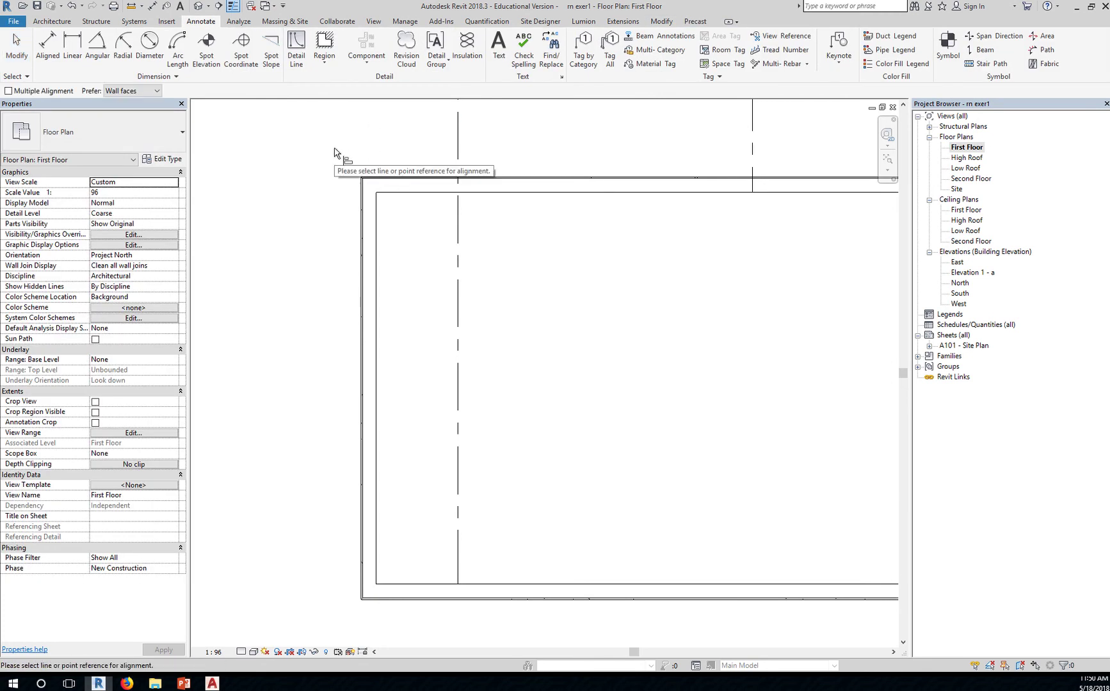
{"action": "left_click", "coordinate": [458, 250]}
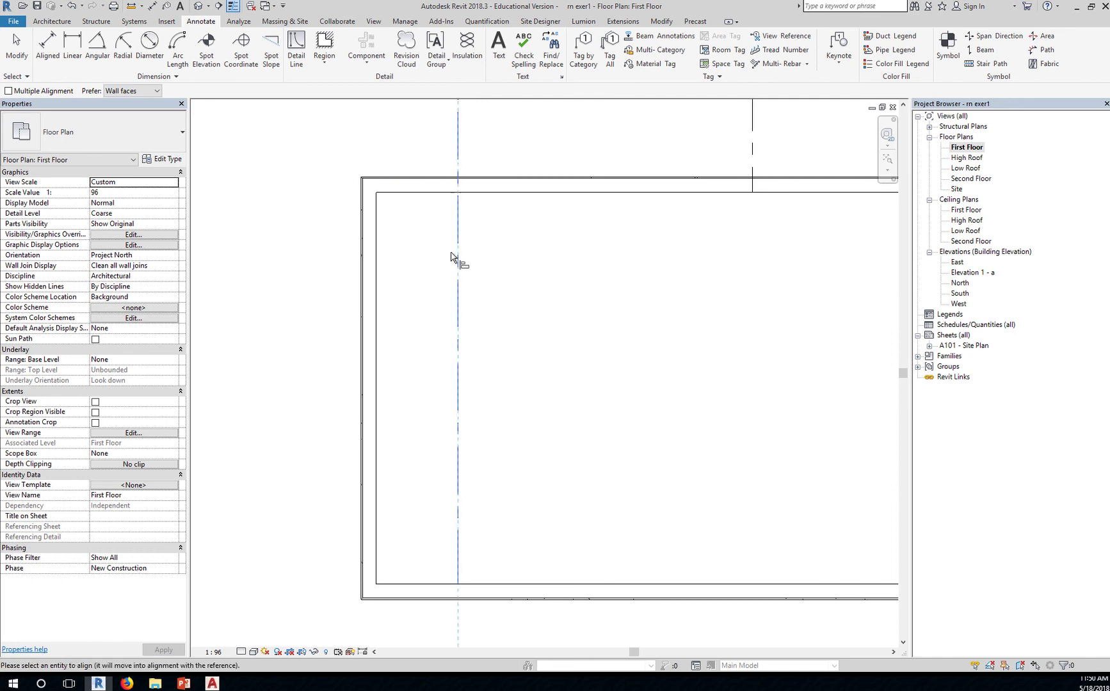
{"action": "left_click", "coordinate": [378, 249]}
{"action": "scroll", "coordinate": [576, 375], "scroll_direction": "down", "scroll_amount": 4}
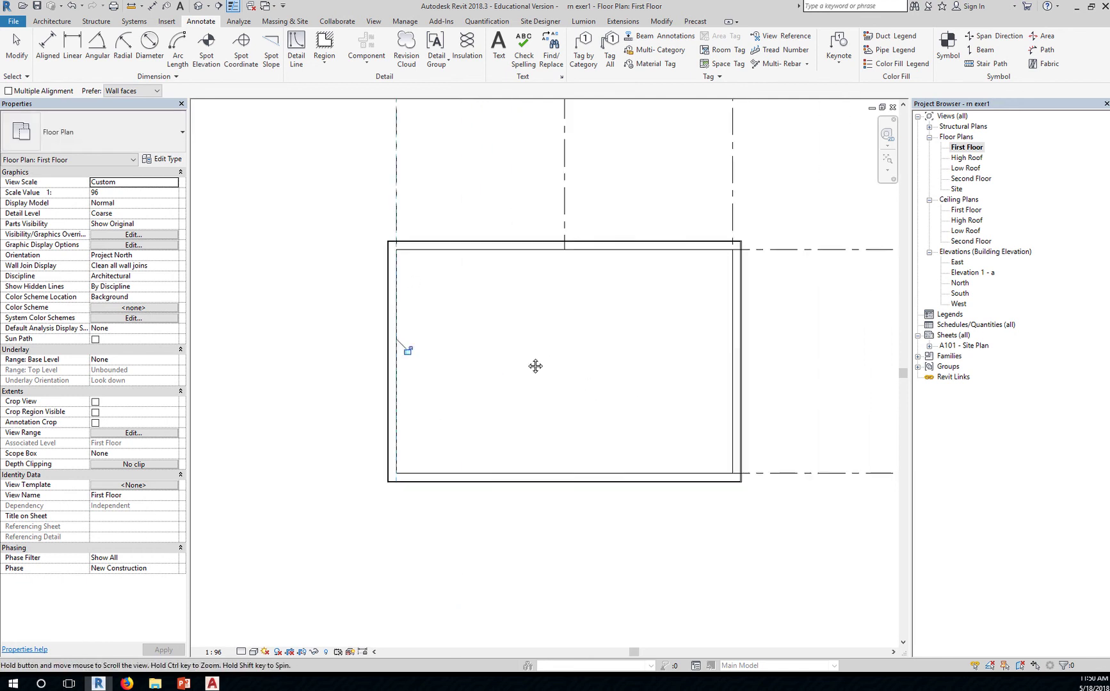
{"action": "key", "text": "Escape"}
{"action": "key", "text": "Escape"}
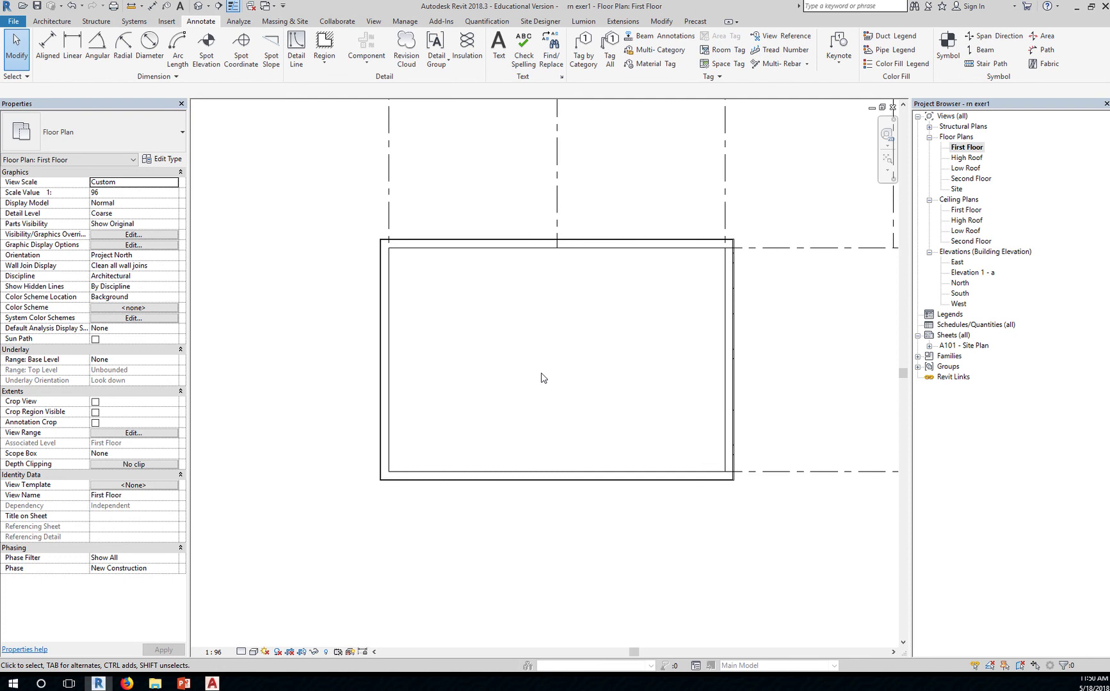
{"action": "left_click", "coordinate": [382, 307]}
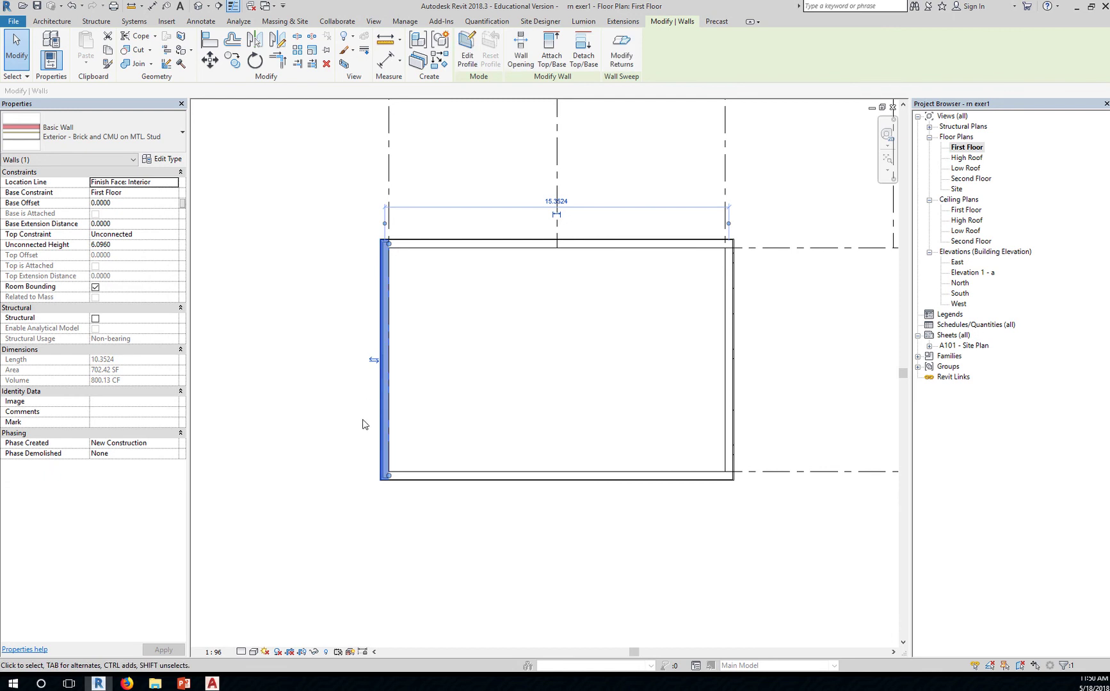
{"action": "scroll", "coordinate": [386, 387], "scroll_direction": "up", "scroll_amount": 5}
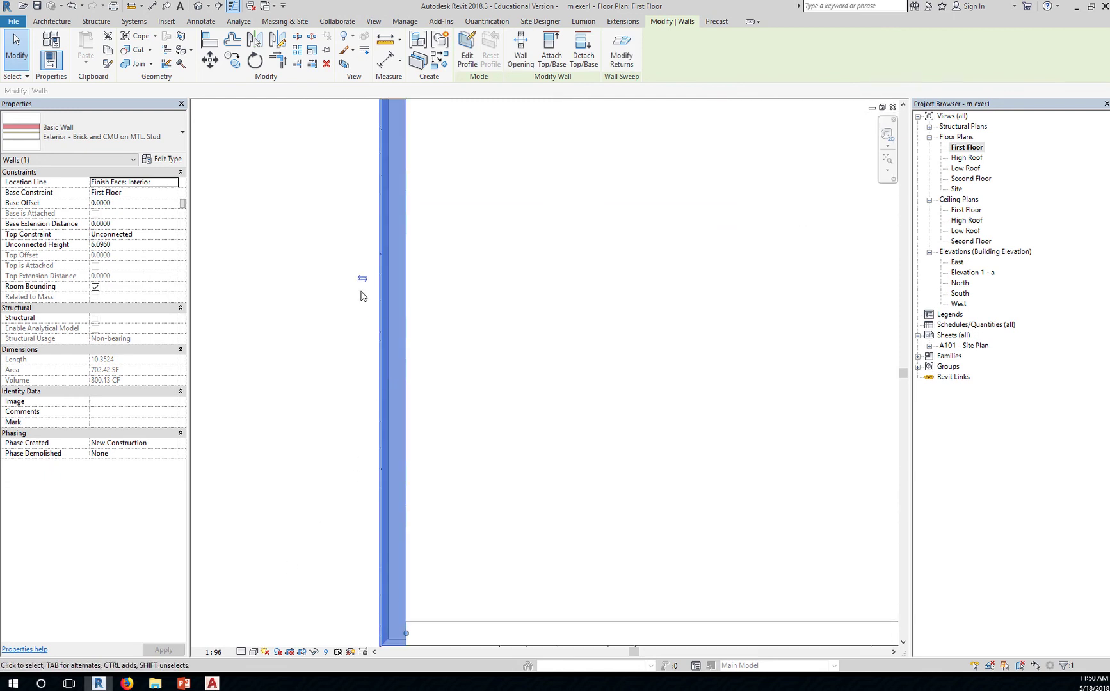
{"action": "left_click", "coordinate": [363, 279]}
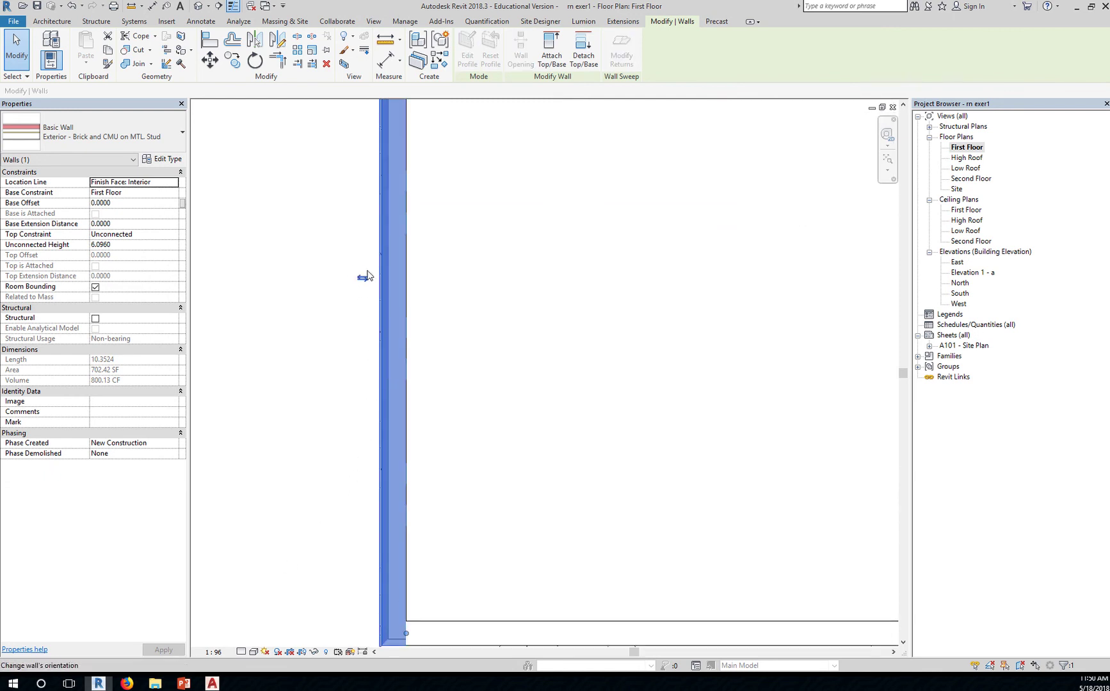
{"action": "left_click", "coordinate": [363, 295]}
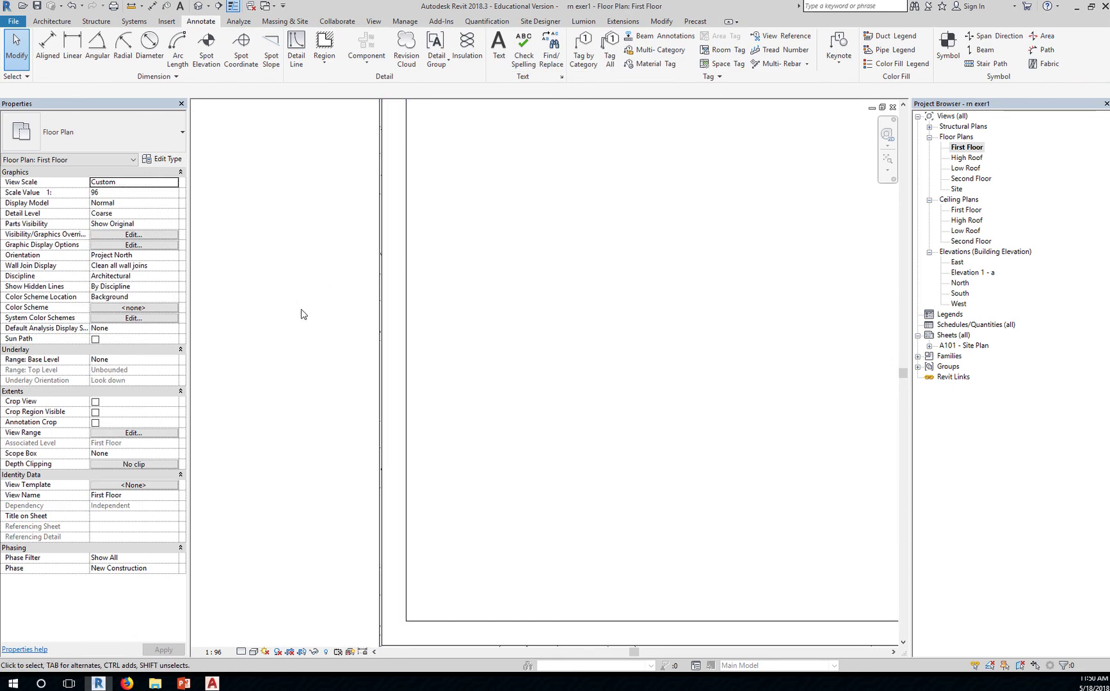
{"action": "left_click", "coordinate": [373, 298]}
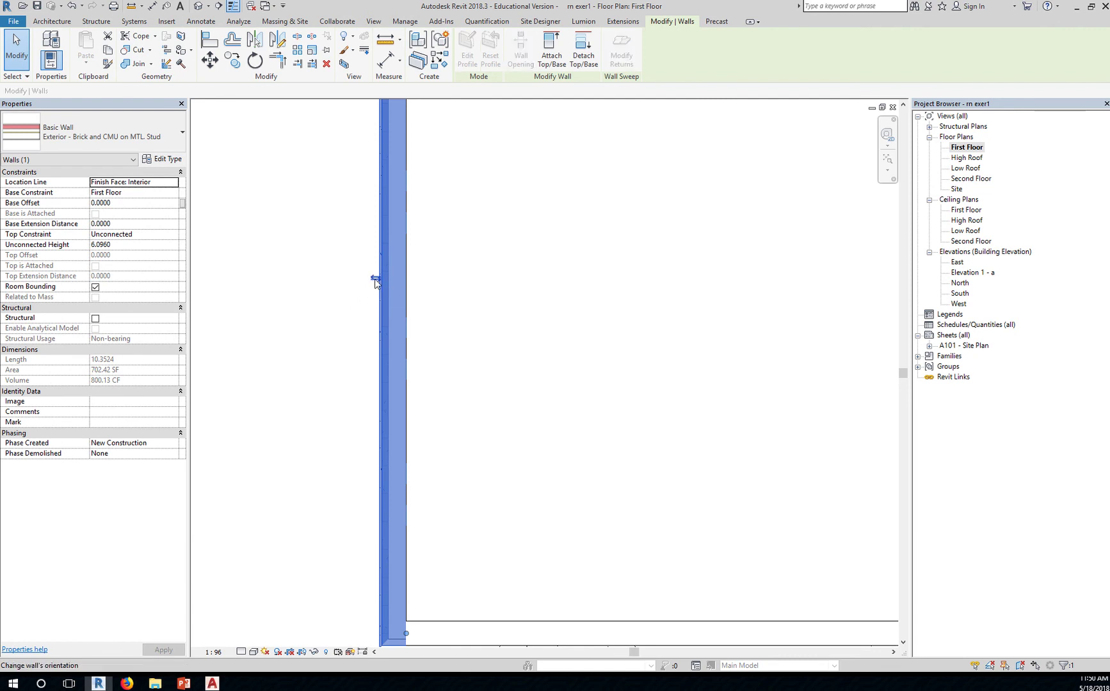
{"action": "left_click", "coordinate": [375, 281]}
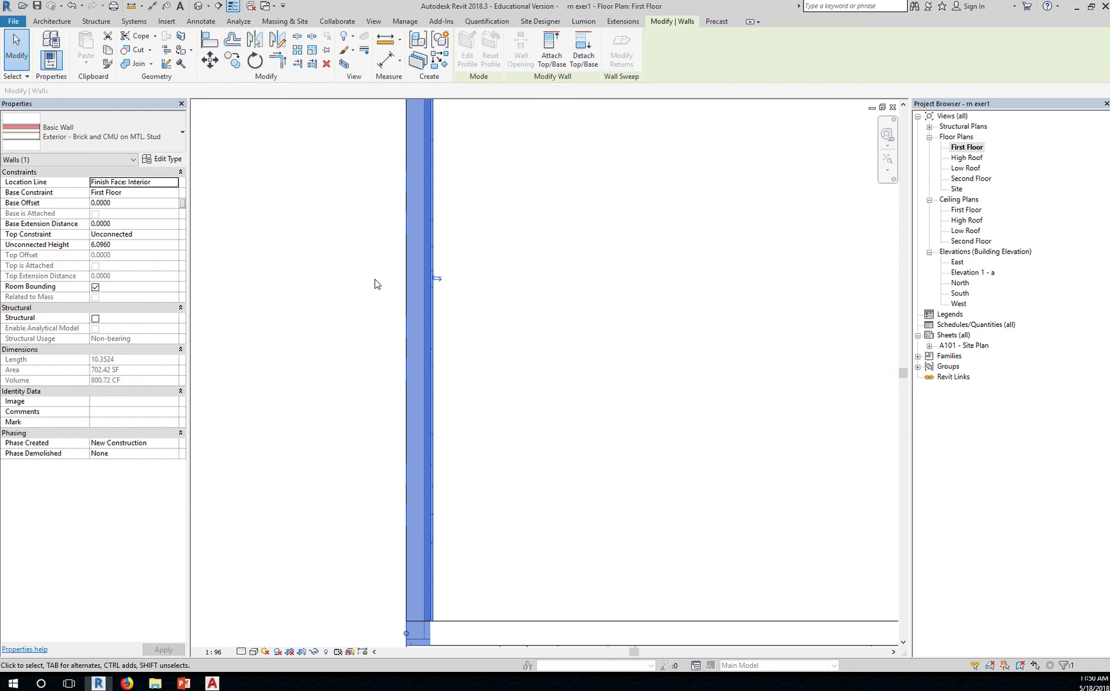
{"action": "left_click", "coordinate": [493, 313]}
{"action": "left_click", "coordinate": [435, 317]}
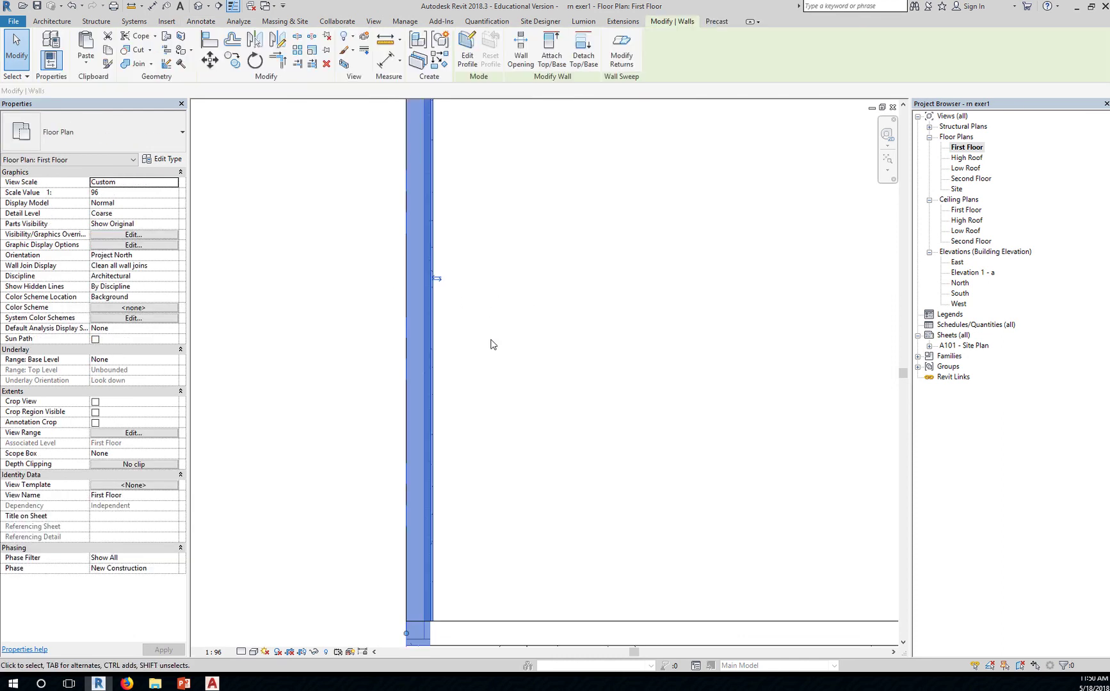
{"action": "left_click", "coordinate": [437, 278]}
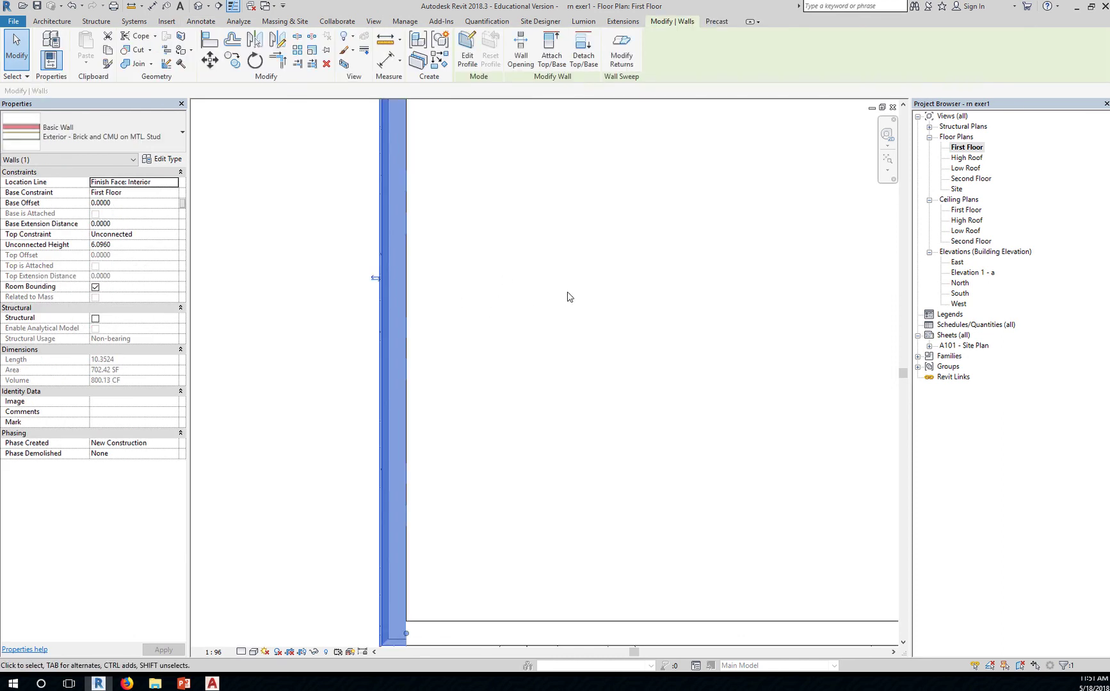
{"action": "left_click", "coordinate": [324, 322]}
{"action": "scroll", "coordinate": [315, 416], "scroll_direction": "down", "scroll_amount": 5}
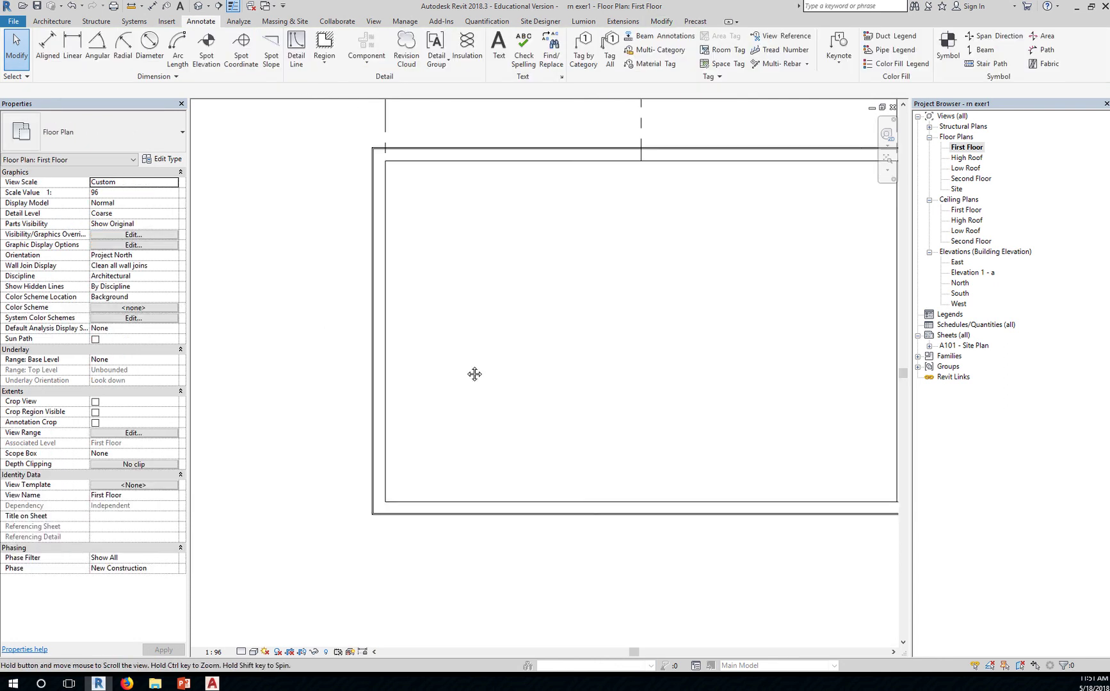
{"action": "middle_click_drag", "start_coordinate": [508, 352], "coordinate": [459, 379]}
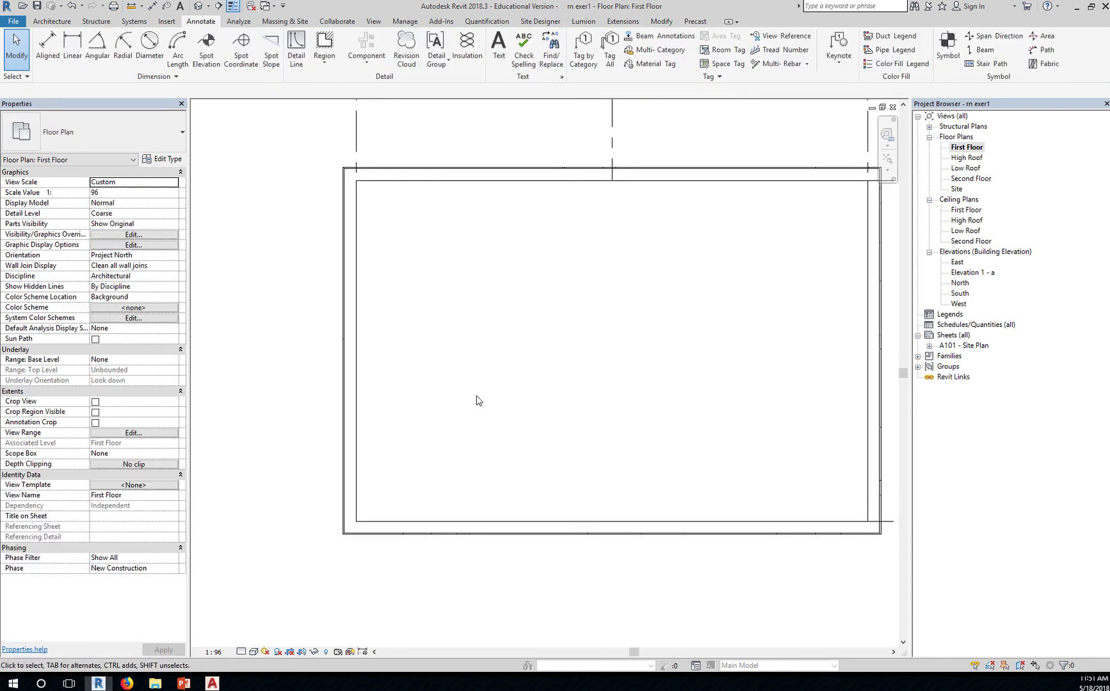
{"action": "left_click", "coordinate": [345, 343]}
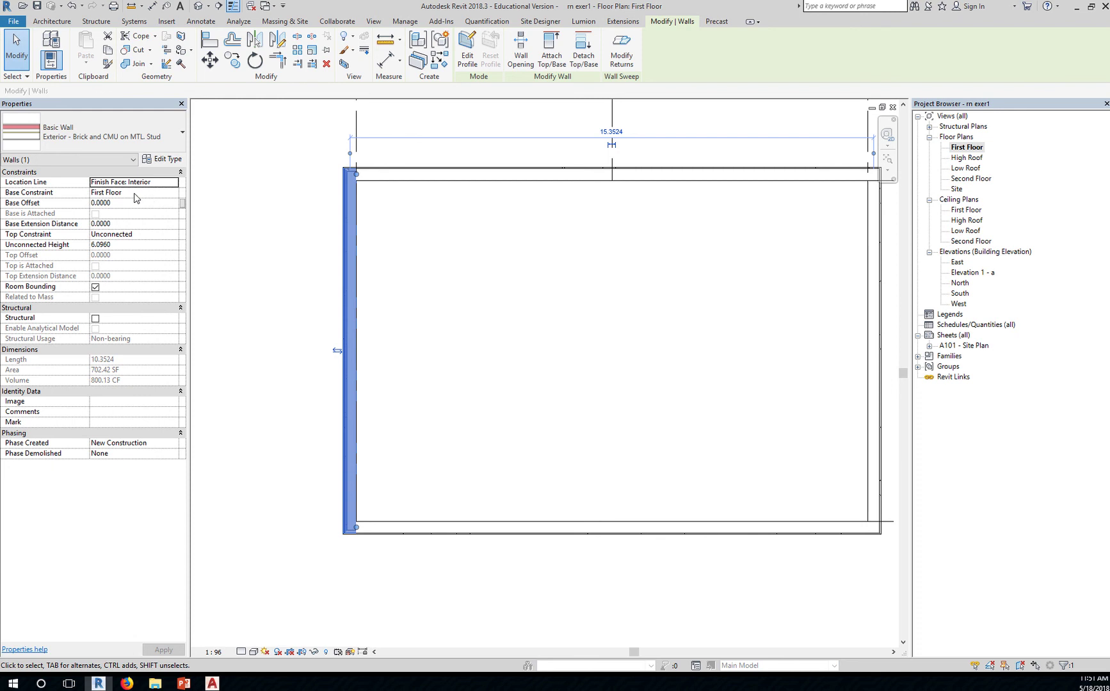
- Set the west wall's Top Constraint to Up to level: Second Floor in Properties
{"action": "left_click", "coordinate": [120, 203]}
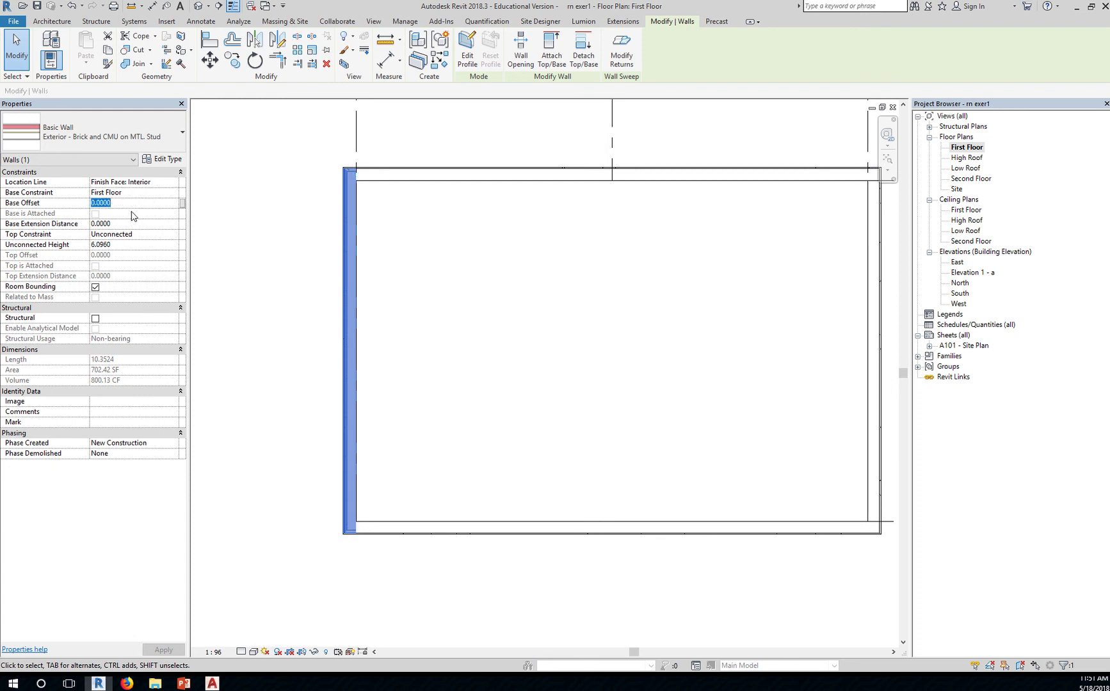
{"action": "left_click", "coordinate": [154, 235]}
{"action": "left_click", "coordinate": [173, 235]}
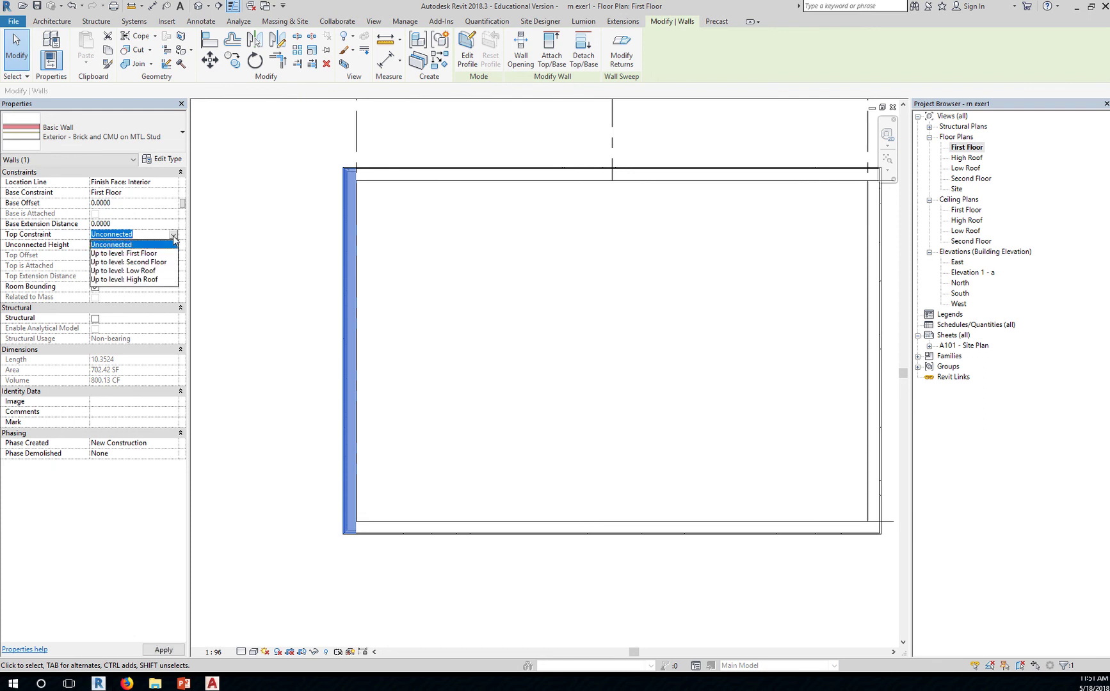
{"action": "left_click", "coordinate": [154, 262]}
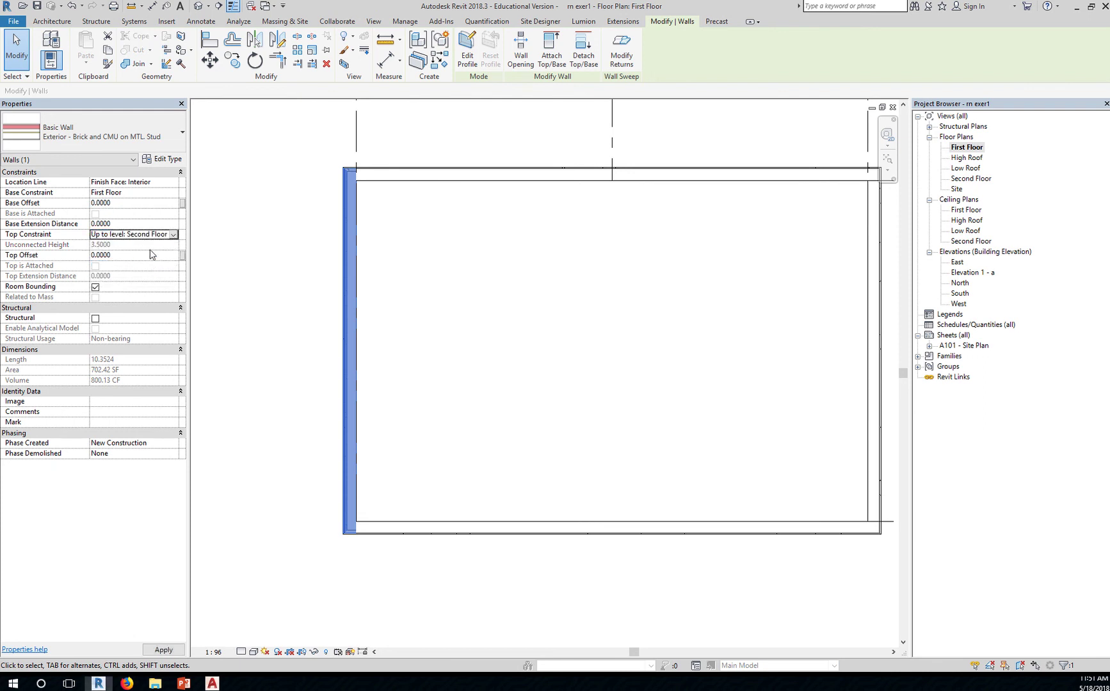
{"action": "left_click", "coordinate": [171, 237]}
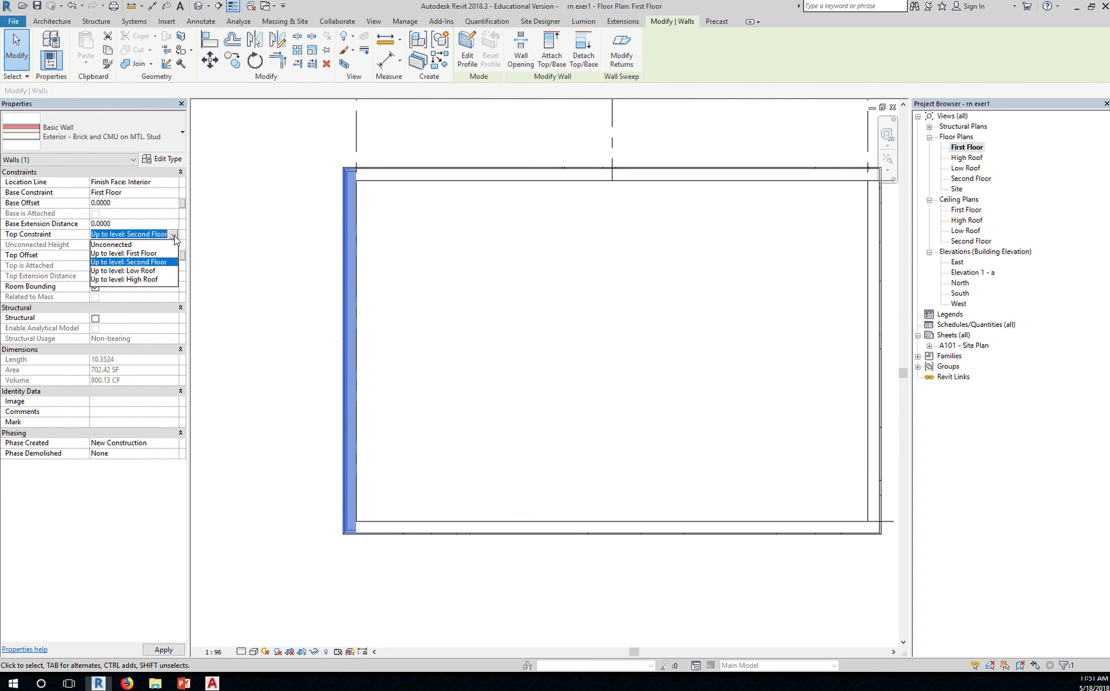
{"action": "left_click", "coordinate": [141, 245]}
{"action": "left_click", "coordinate": [119, 244]}
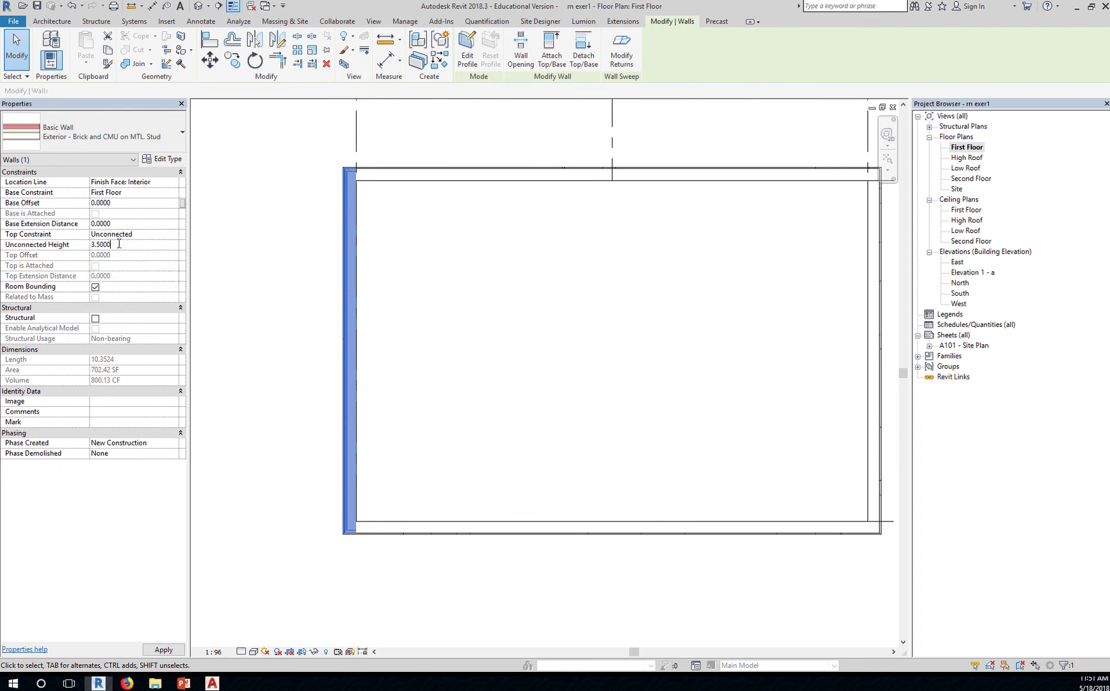
{"action": "left_click", "coordinate": [128, 234]}
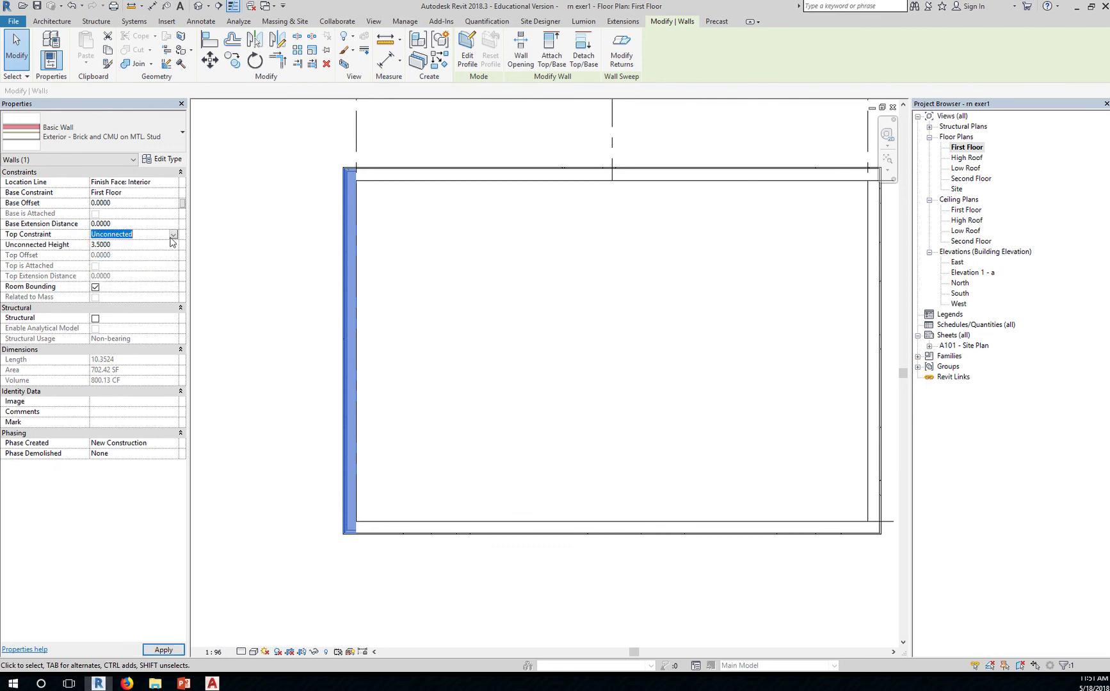
{"action": "left_click", "coordinate": [173, 235]}
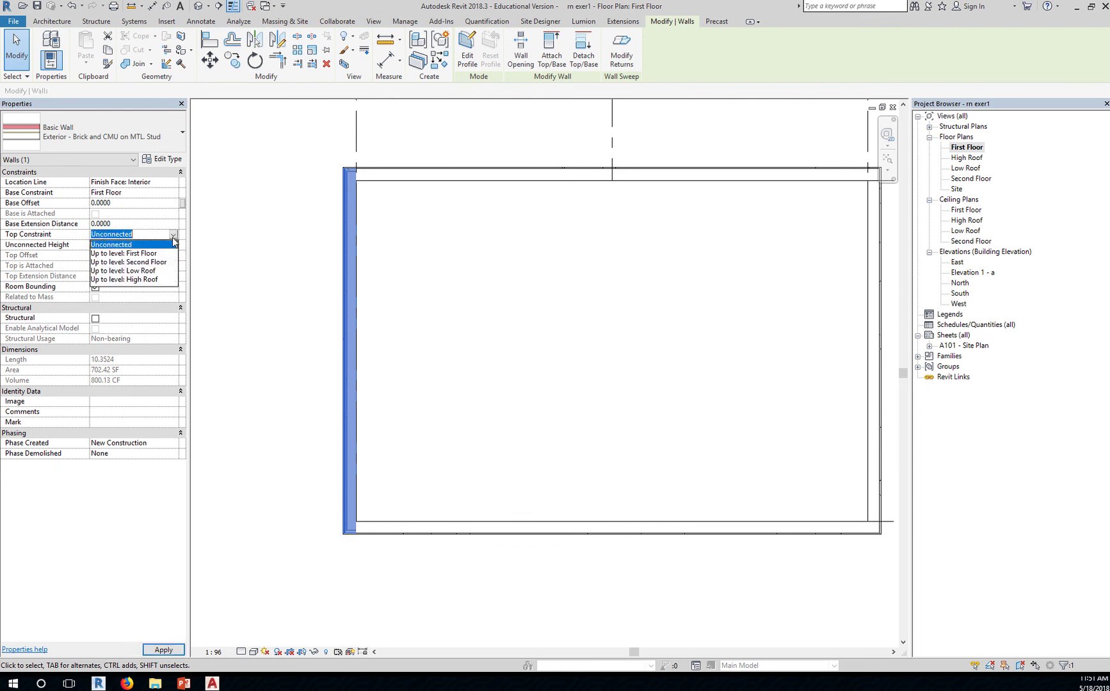
{"action": "left_click", "coordinate": [146, 262]}
{"action": "left_click", "coordinate": [251, 315]}
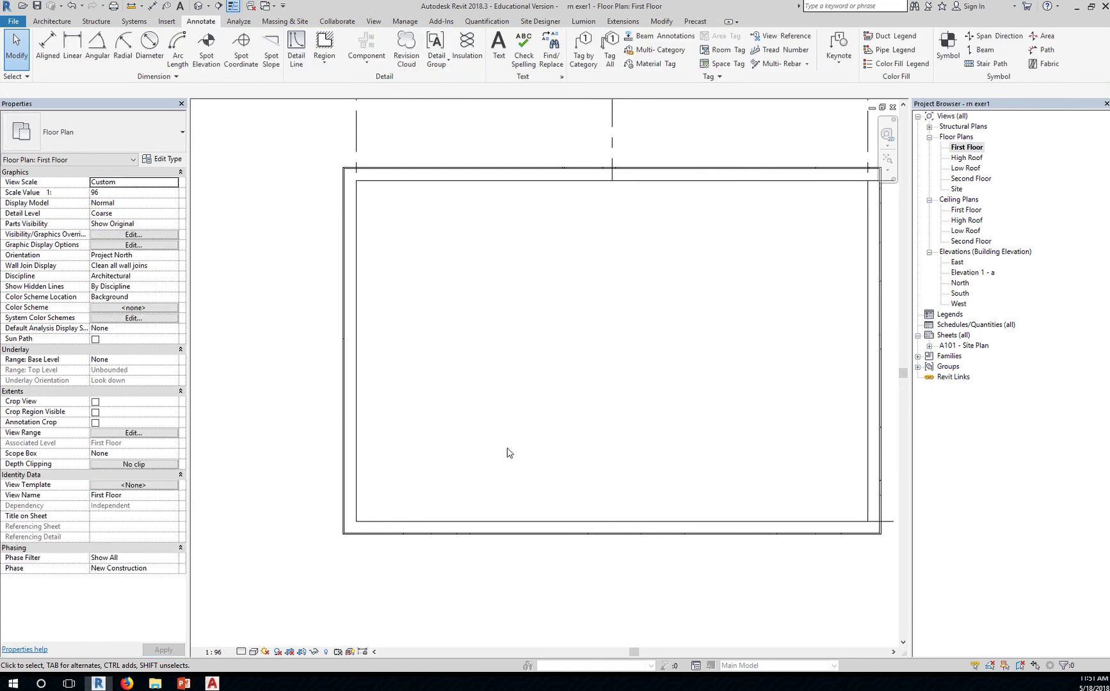
- Check the walls in the default 3D view, then reopen the First Floor plan
{"action": "scroll", "coordinate": [509, 451], "scroll_direction": "down", "scroll_amount": 2}
{"action": "left_click", "coordinate": [199, 6]}
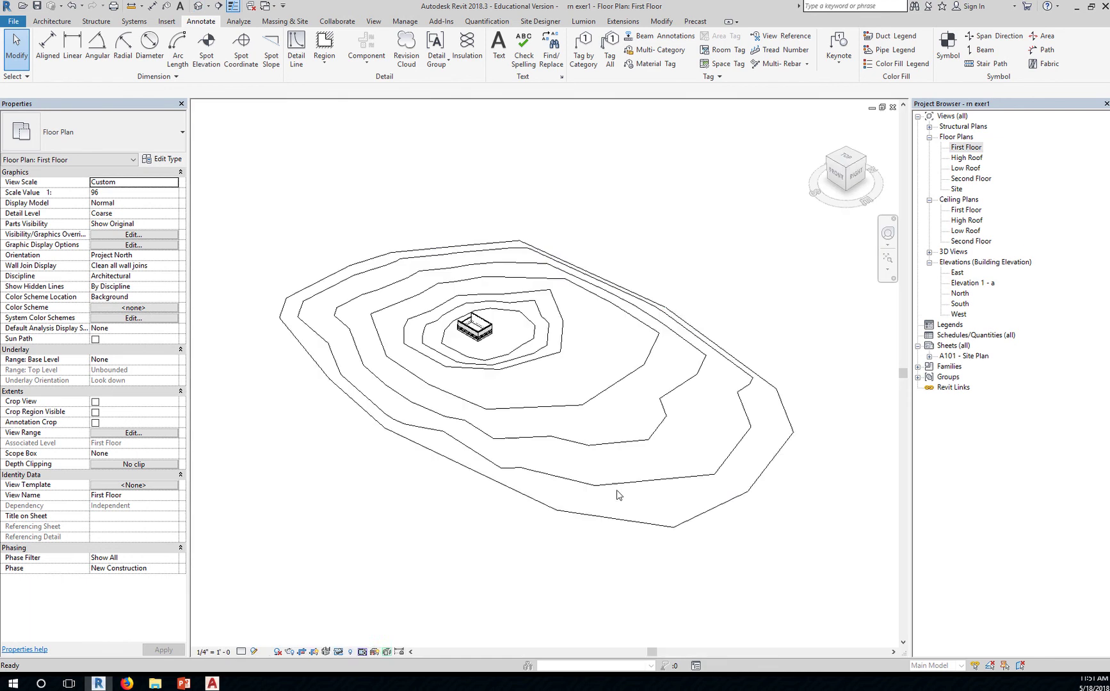
{"action": "scroll", "coordinate": [478, 338], "scroll_direction": "up", "scroll_amount": 5}
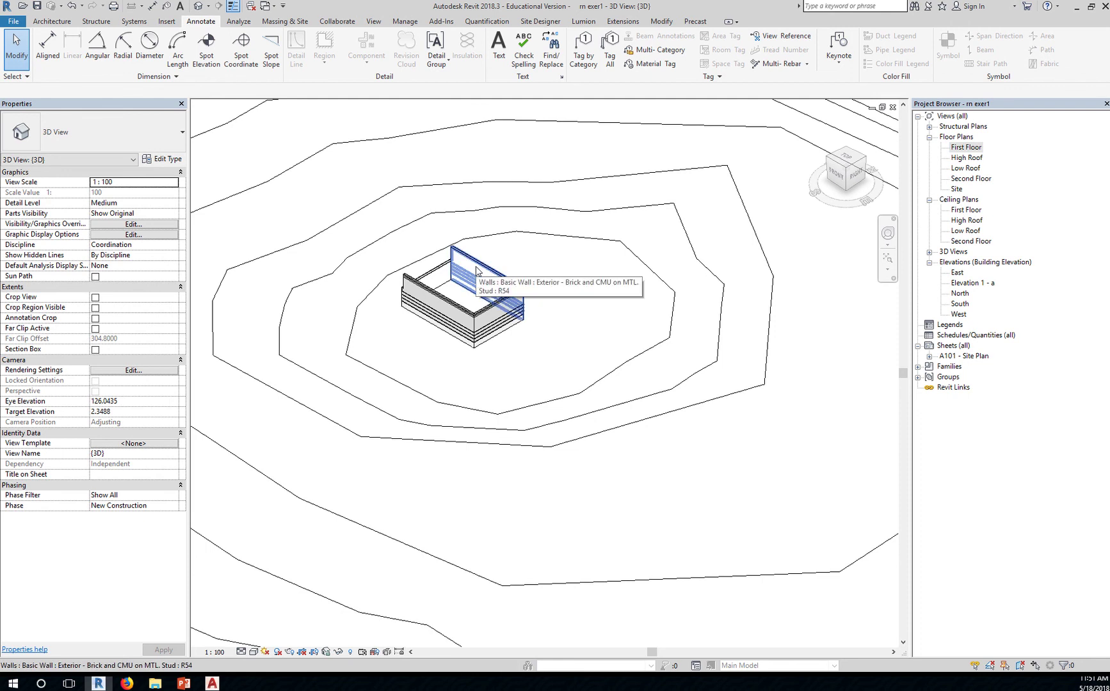
{"action": "left_click", "coordinate": [965, 149]}
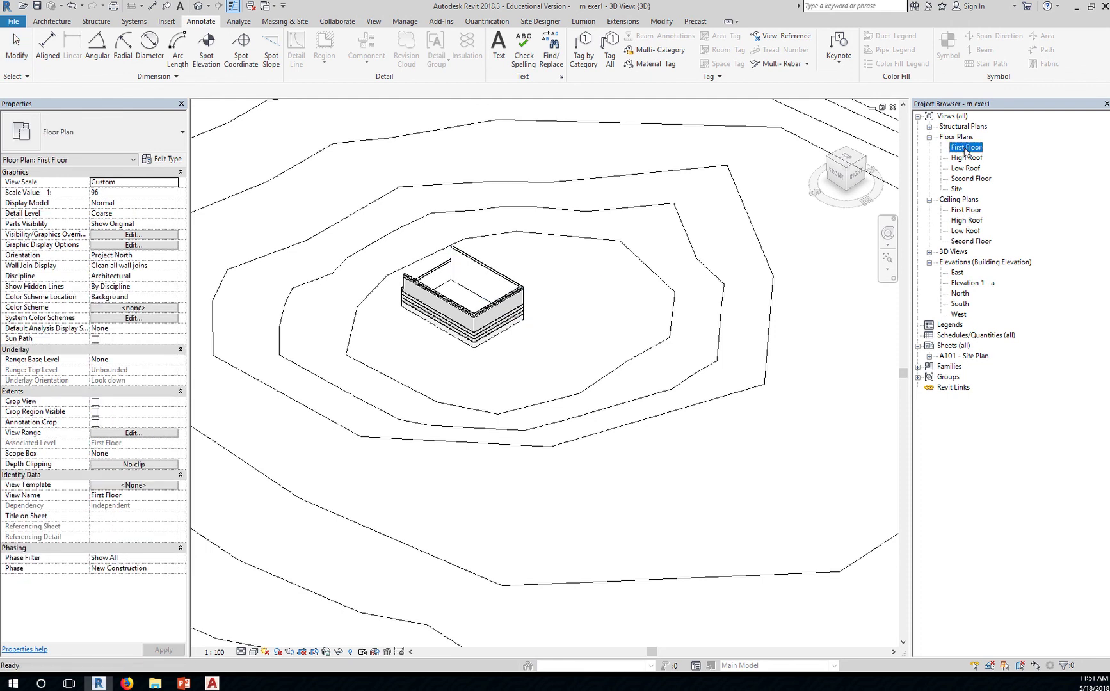
{"action": "double_click", "coordinate": [967, 148]}
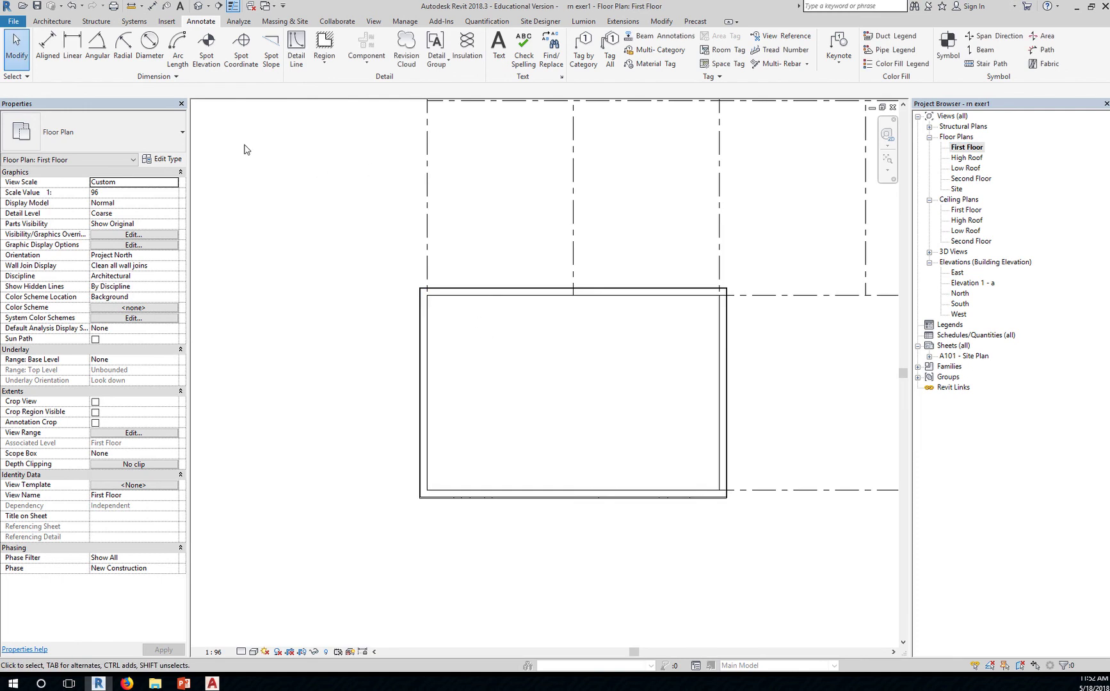
- Place a Single-Flush 36" x 84" door midway along the west wall
{"action": "left_click", "coordinate": [62, 21]}
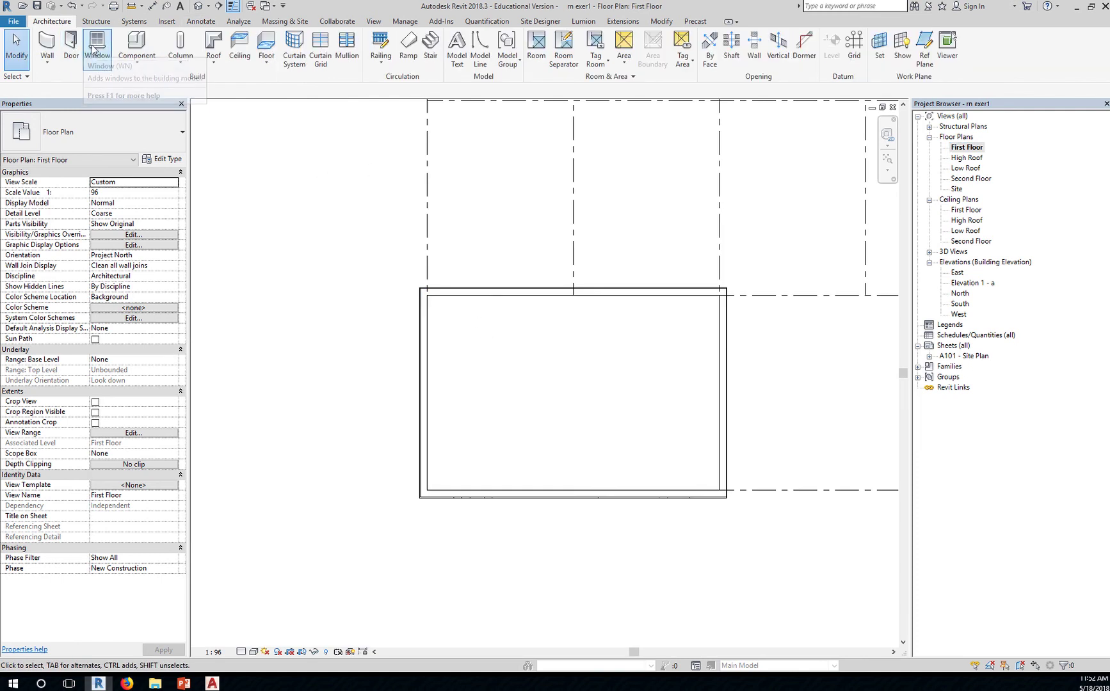
{"action": "left_click", "coordinate": [69, 50]}
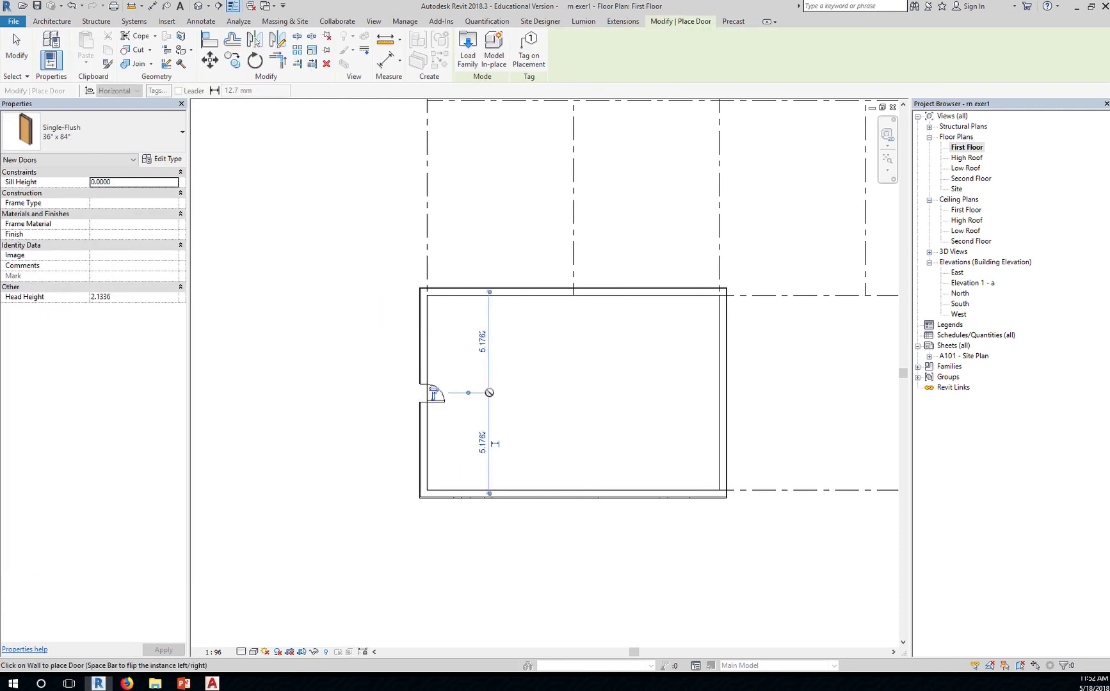
{"action": "scroll", "coordinate": [433, 401], "scroll_direction": "up", "scroll_amount": 4}
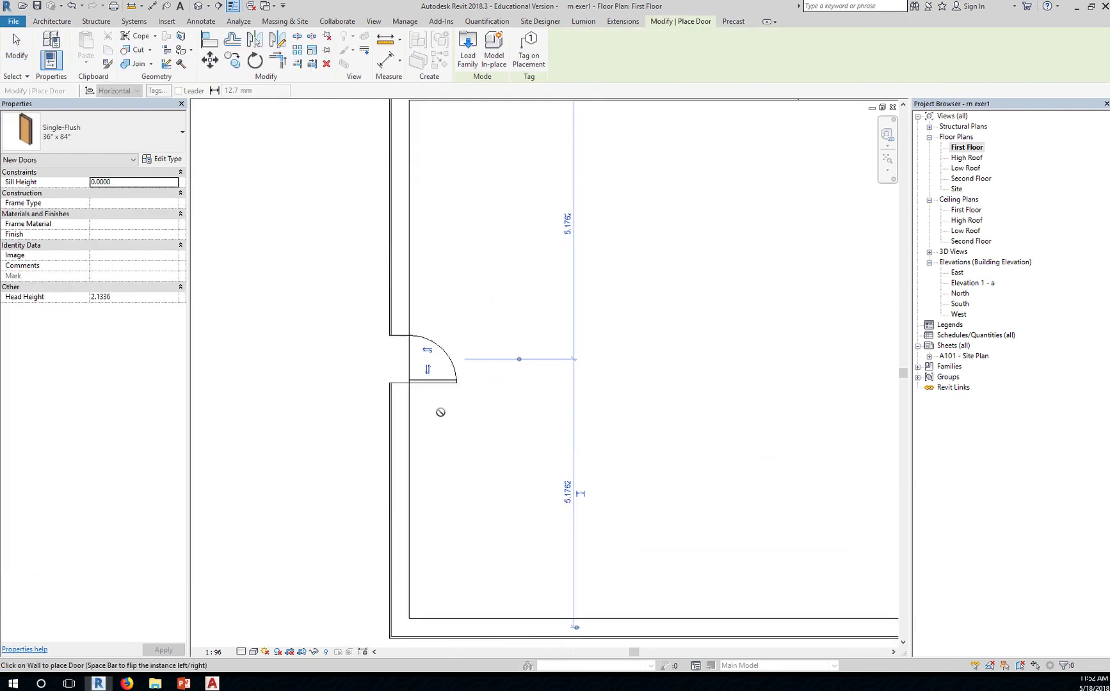
{"action": "left_click", "coordinate": [16, 45]}
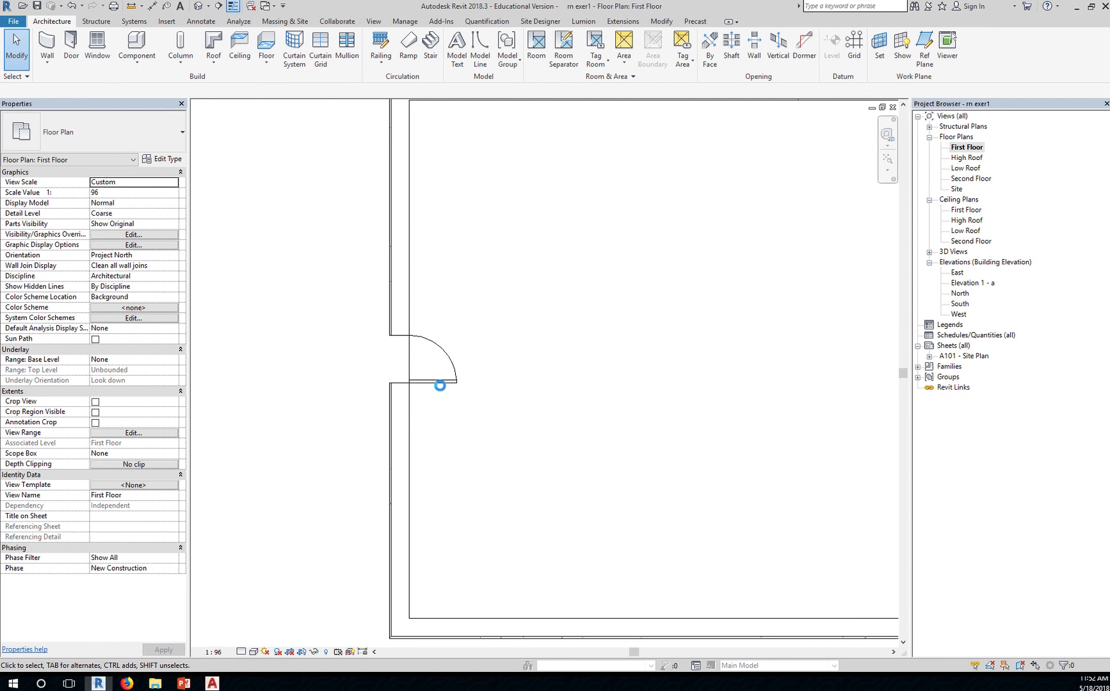
- Flip the door so it swings outward
{"action": "left_click", "coordinate": [448, 384]}
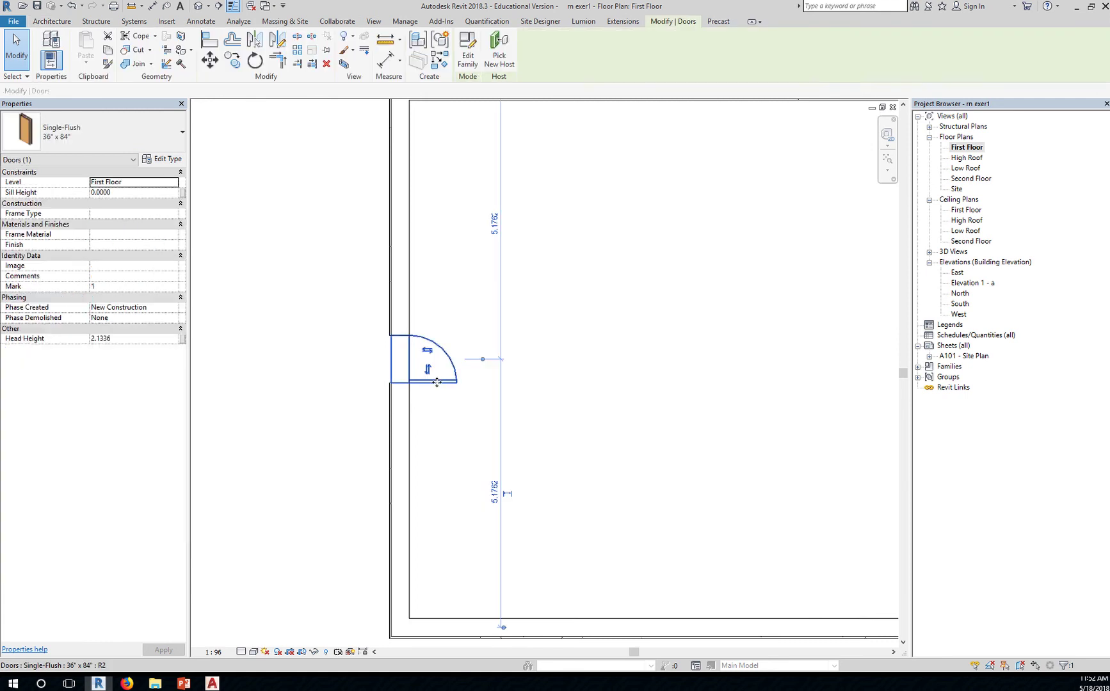
{"action": "left_click", "coordinate": [428, 371]}
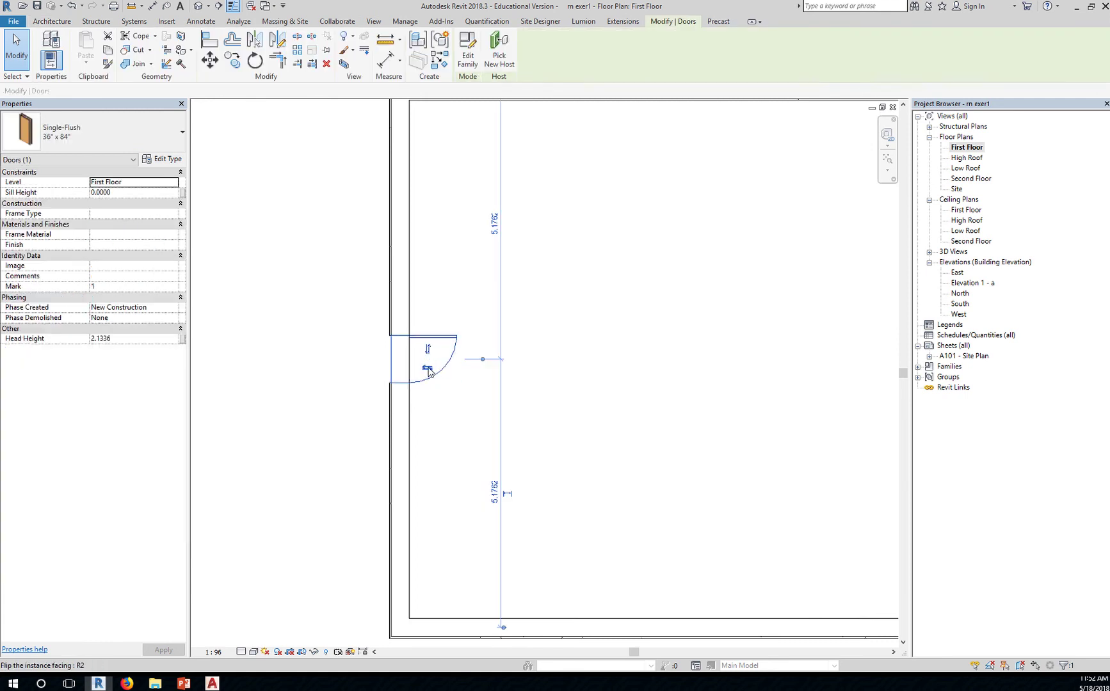
{"action": "left_click", "coordinate": [428, 349]}
{"action": "left_click", "coordinate": [428, 349]}
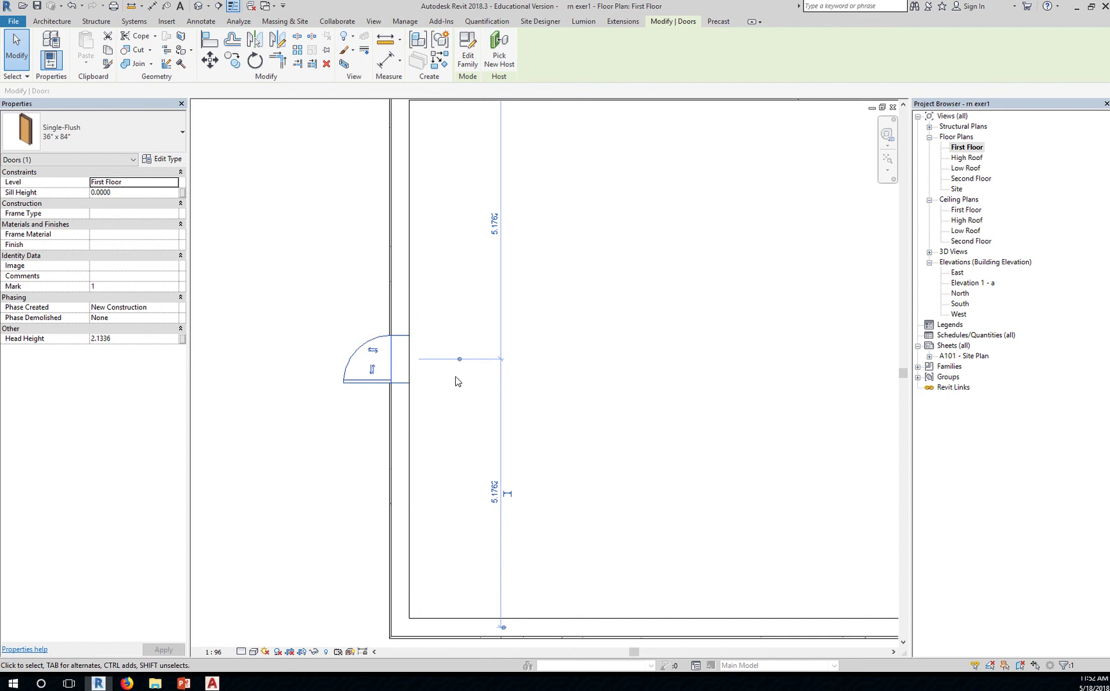
{"action": "left_click", "coordinate": [455, 408]}
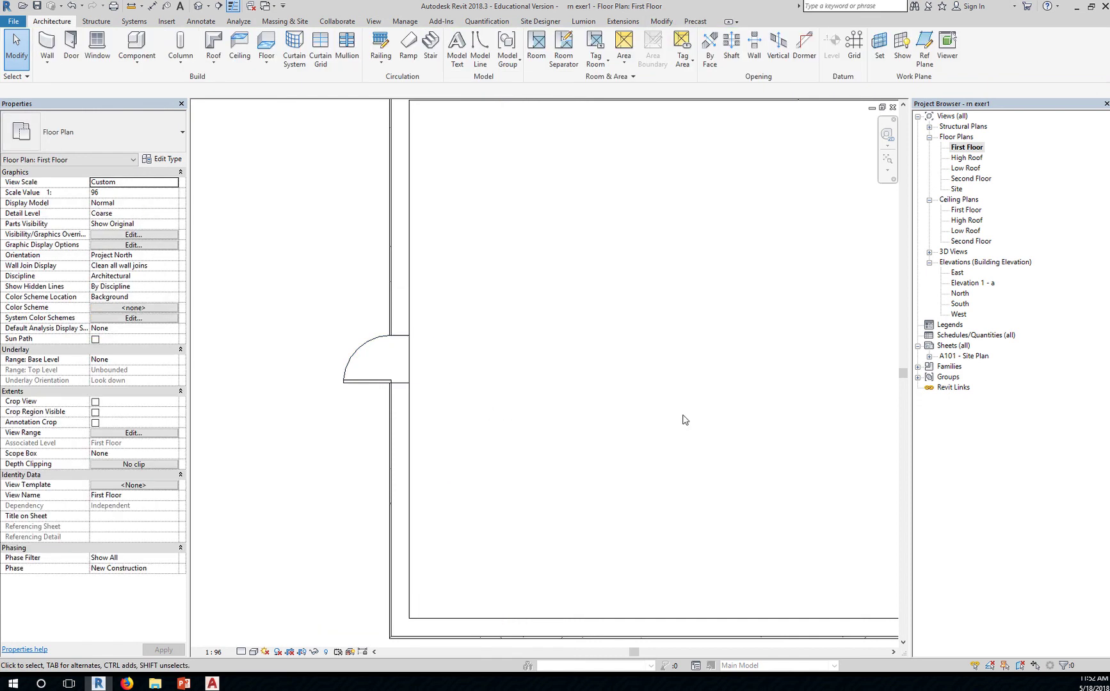
{"action": "scroll", "coordinate": [608, 423], "scroll_direction": "down", "scroll_amount": 3}
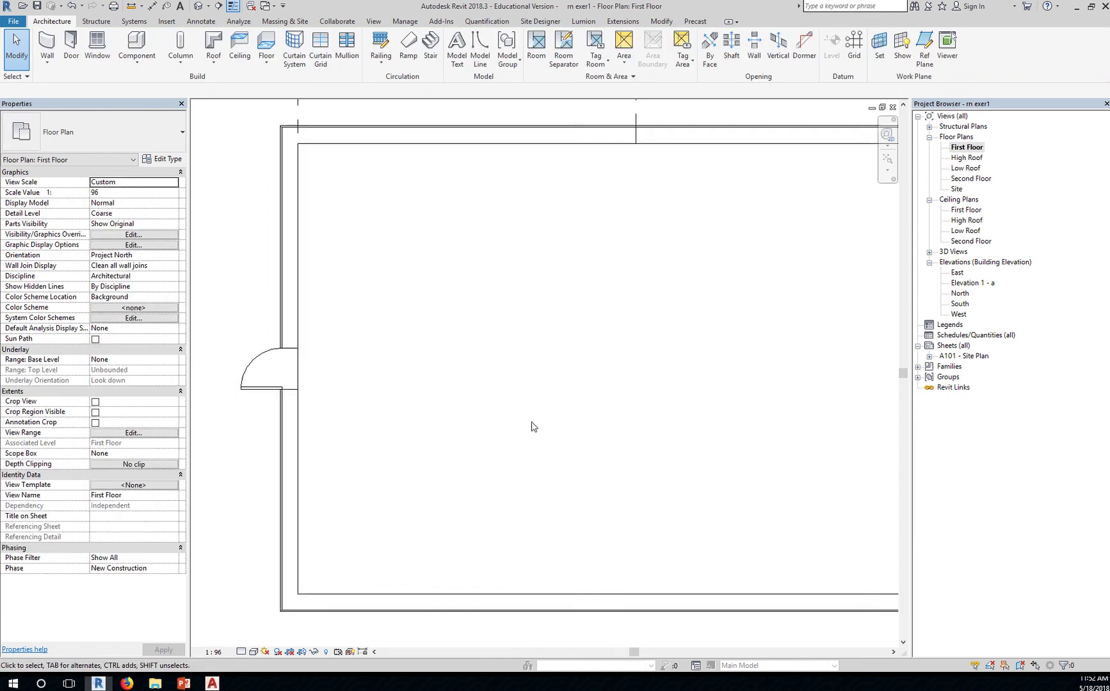
- Place Fixed 36" x 48" windows: three along the north wall, one mid-east wall, two in the south wall
{"action": "left_click", "coordinate": [97, 48]}
{"action": "left_click", "coordinate": [417, 208]}
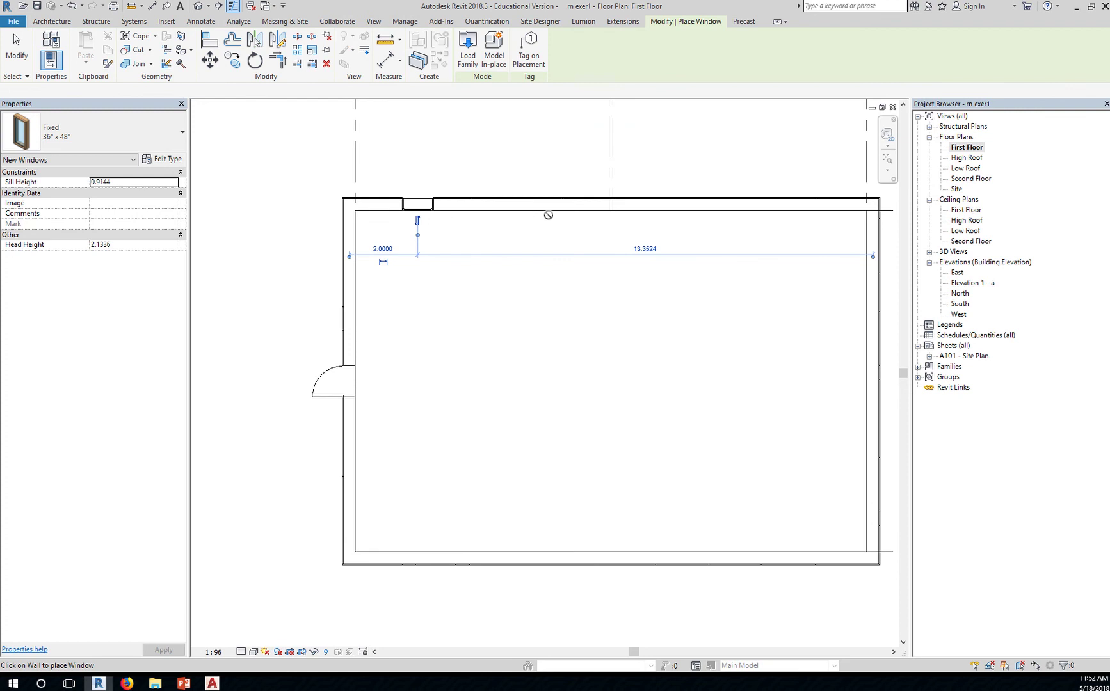
{"action": "left_click", "coordinate": [568, 208]}
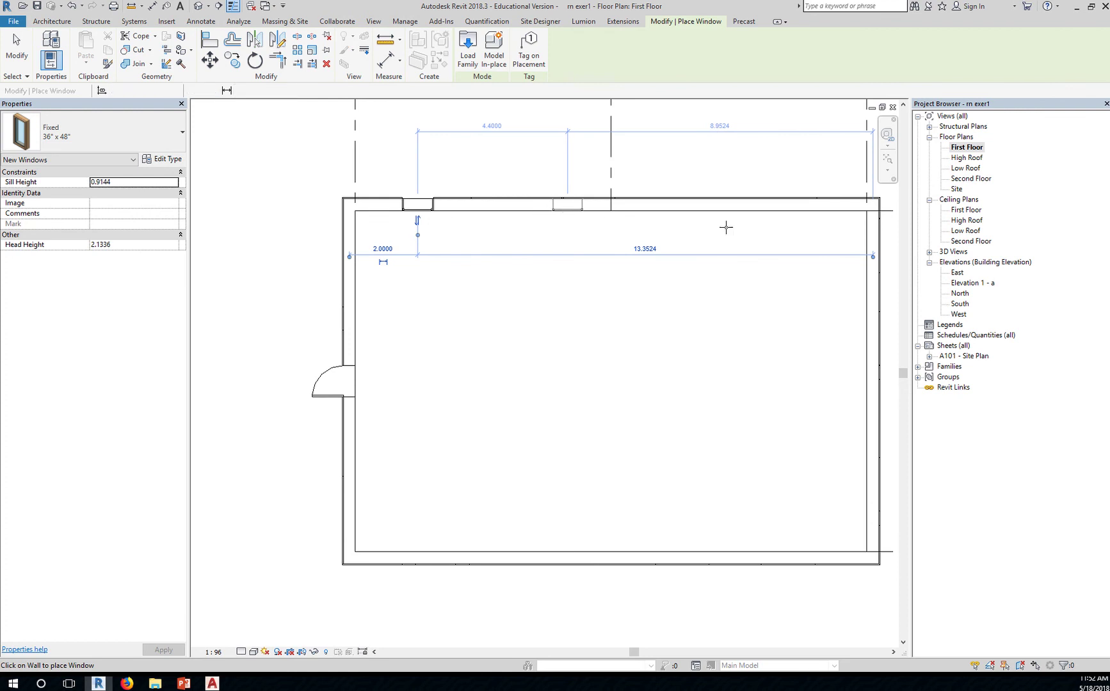
{"action": "left_click", "coordinate": [794, 206]}
{"action": "left_click", "coordinate": [874, 347]}
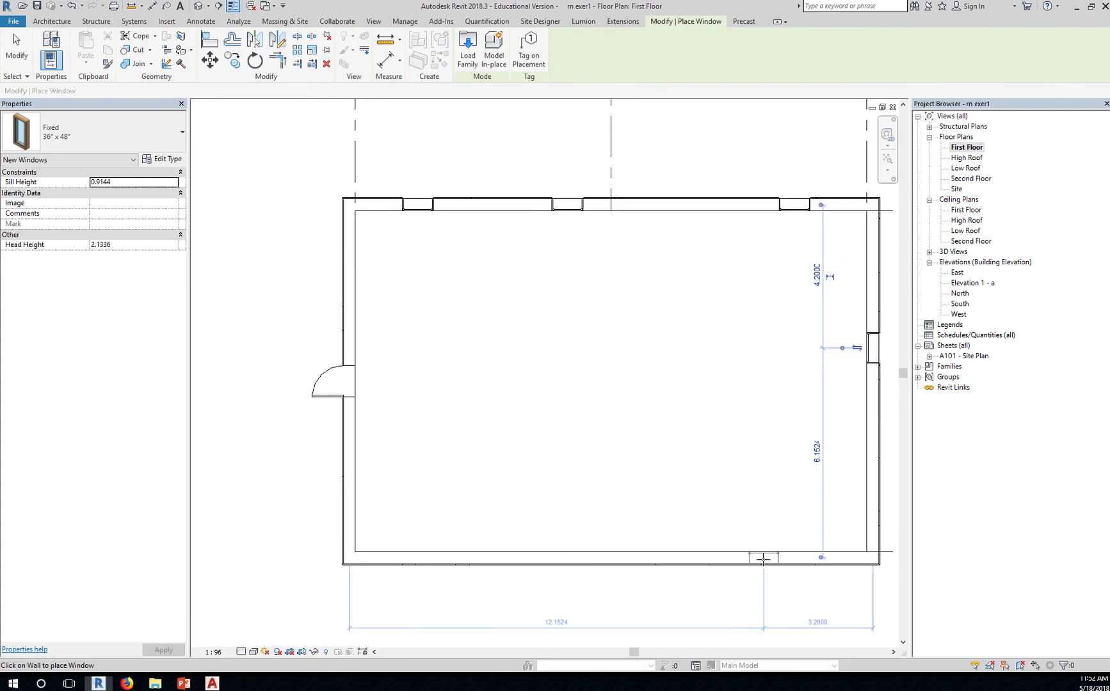
{"action": "left_click", "coordinate": [763, 558]}
{"action": "left_click", "coordinate": [523, 554]}
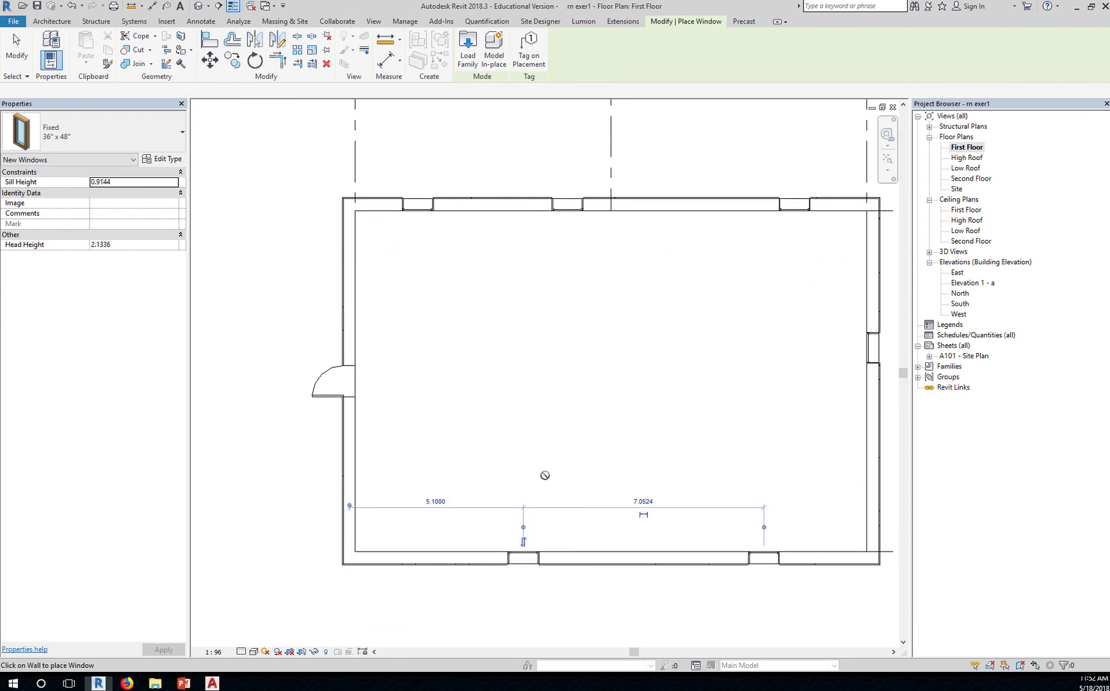
{"action": "key", "text": "Escape"}
{"action": "key", "text": "Escape"}
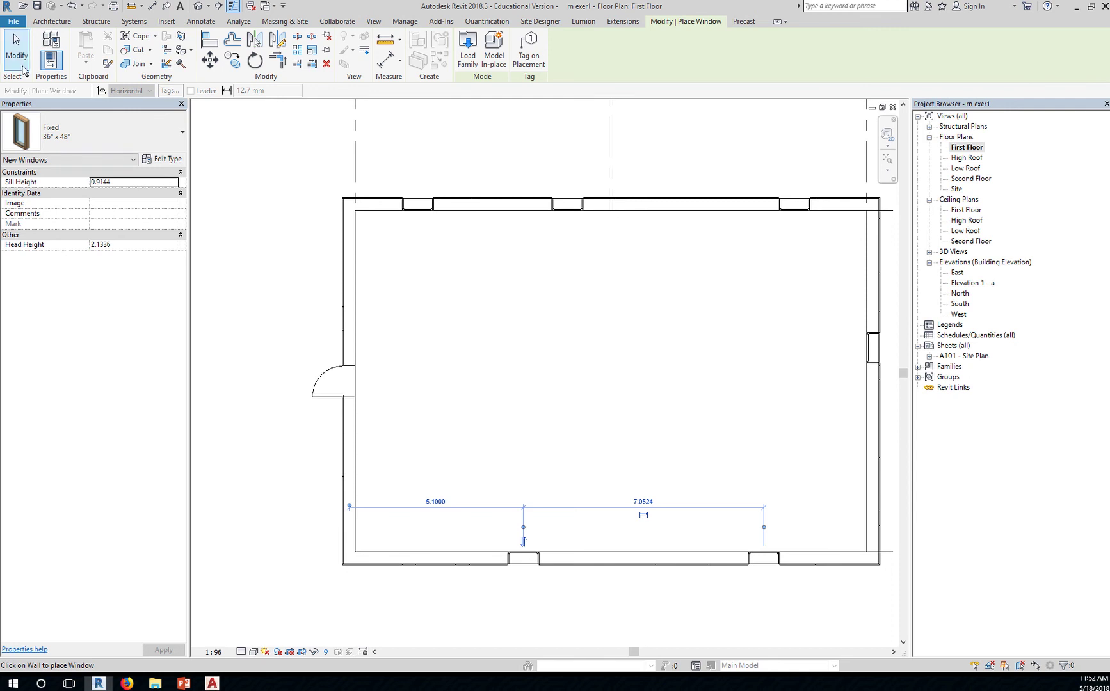
{"action": "scroll", "coordinate": [538, 586], "scroll_direction": "up", "scroll_amount": 2}
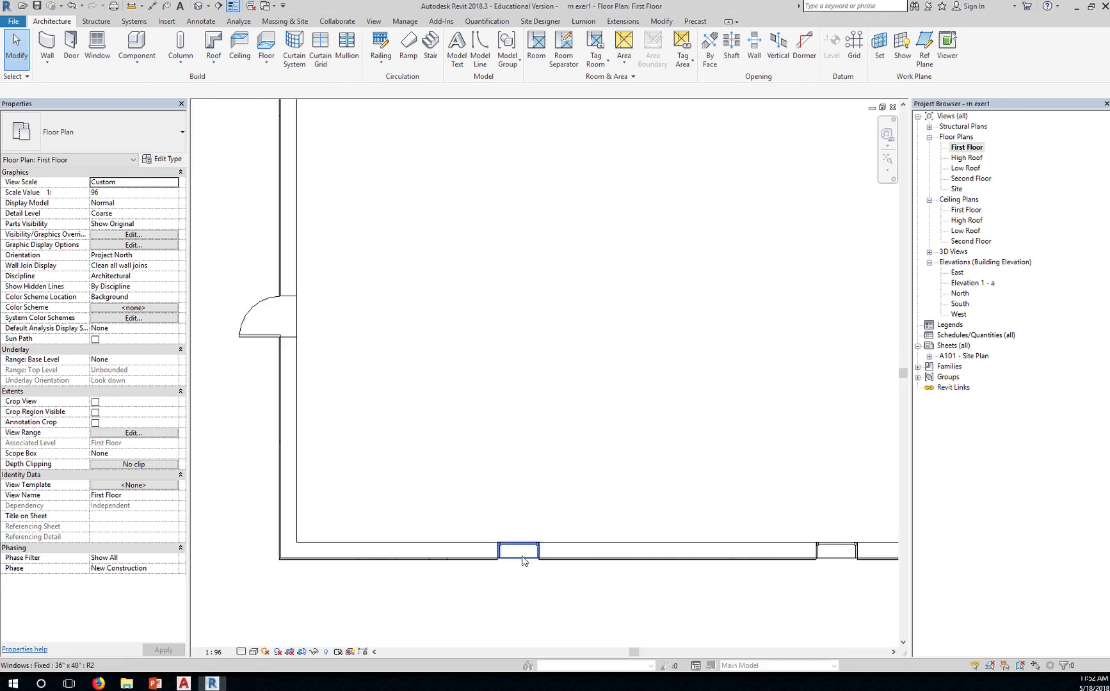
- Flip the western south-wall window and set it 5.0000 from the west wall
{"action": "left_click", "coordinate": [523, 562]}
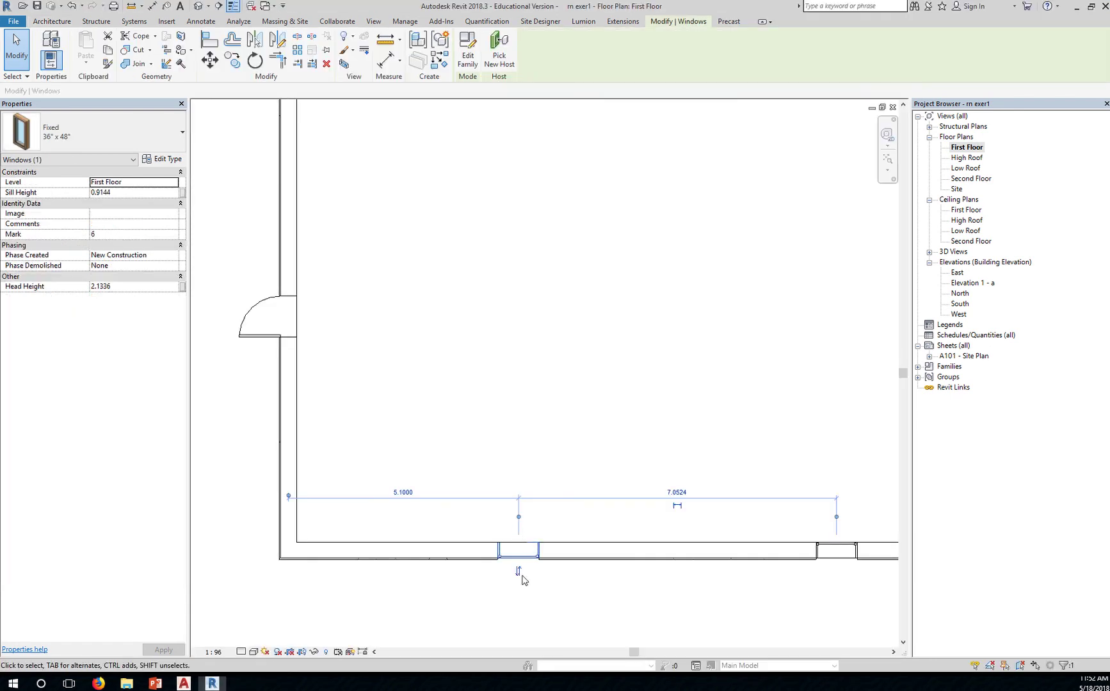
{"action": "key", "text": "space"}
{"action": "key", "text": "space"}
{"action": "left_click", "coordinate": [403, 493]}
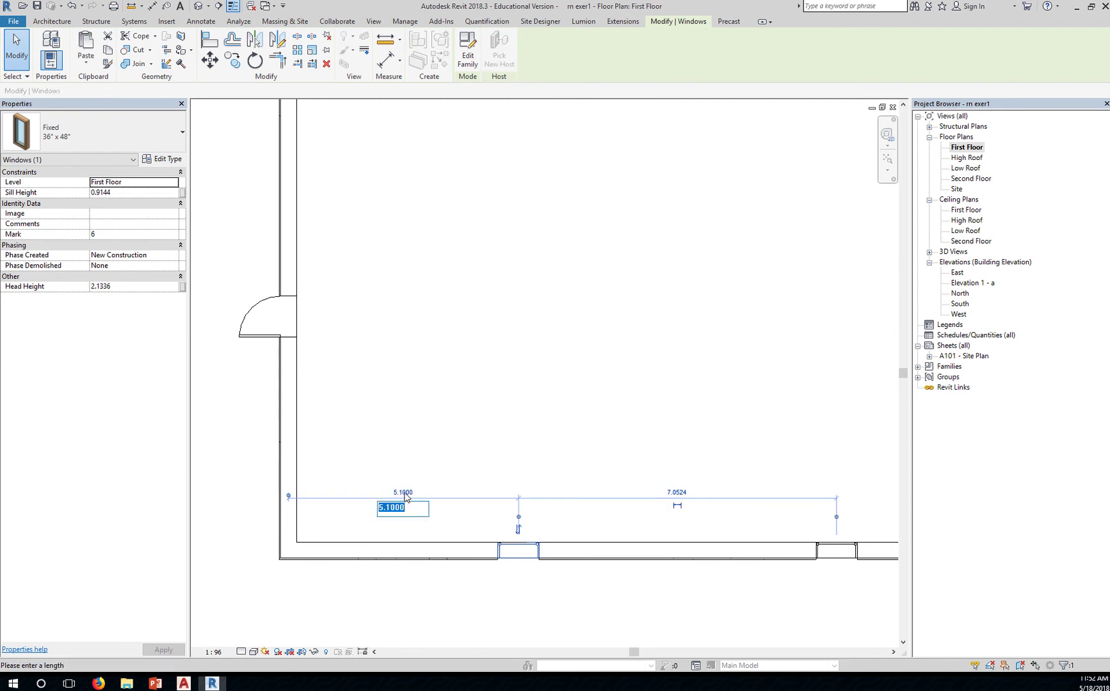
{"action": "type", "text": "5"}
{"action": "key", "text": "Return"}
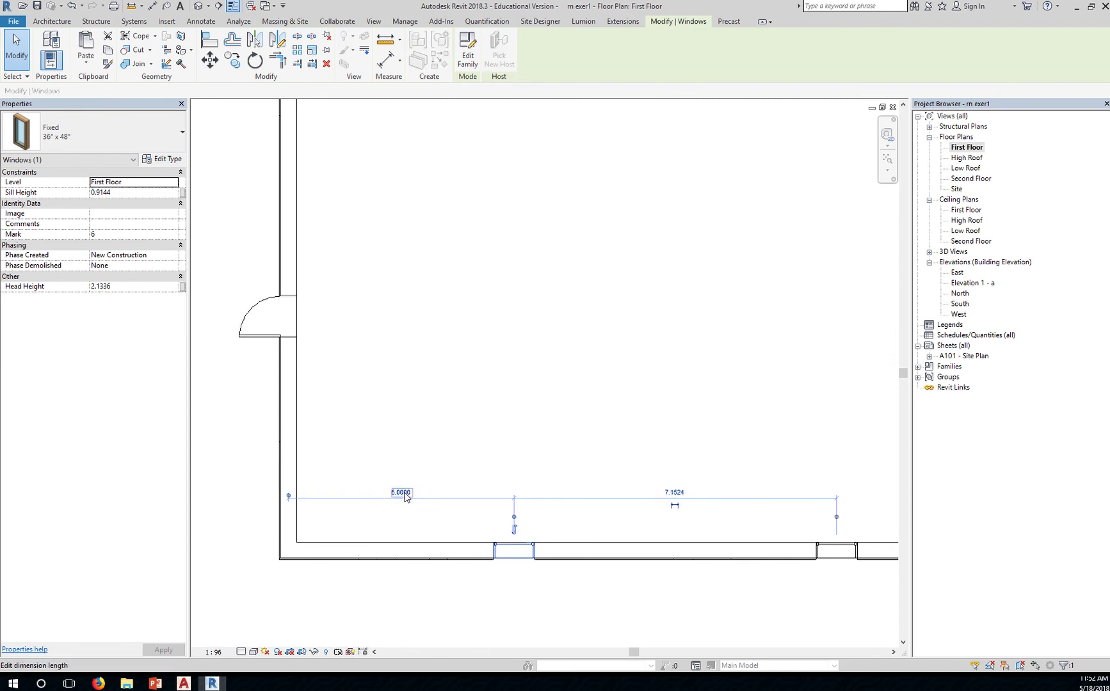
- Move the west-wall door to sit 5.0000 from the south wall
{"action": "left_click", "coordinate": [259, 330]}
{"action": "scroll", "coordinate": [368, 403], "scroll_direction": "down", "scroll_amount": 1}
{"action": "middle_click_drag", "start_coordinate": [369, 403], "coordinate": [460, 420]}
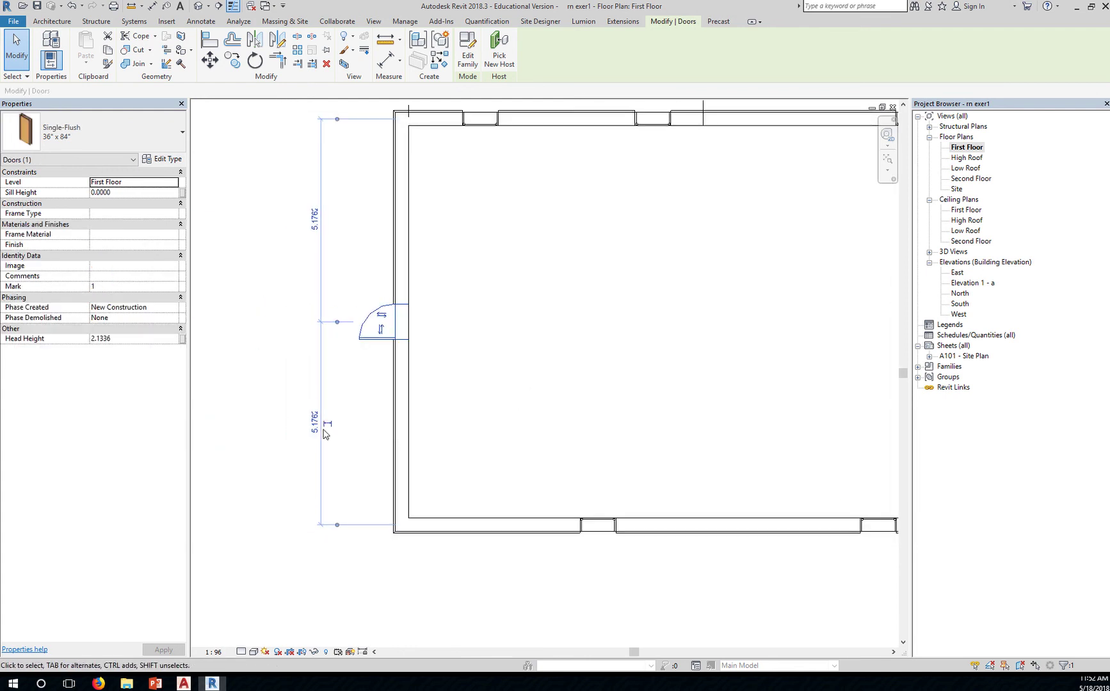
{"action": "left_click", "coordinate": [315, 422]}
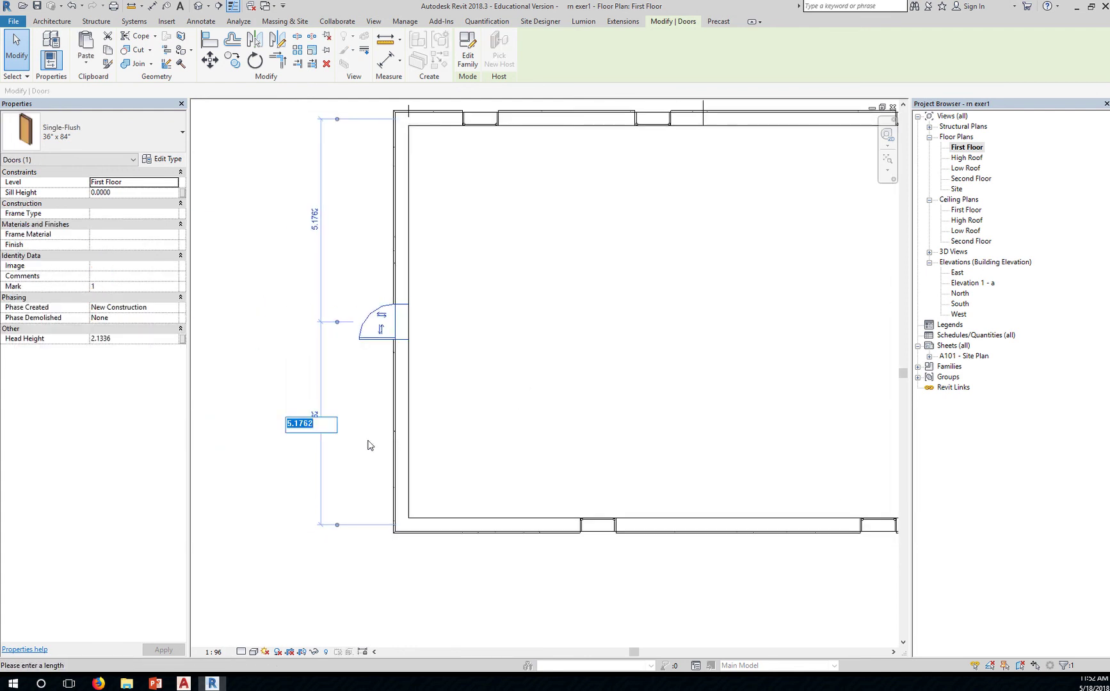
{"action": "type", "text": "5"}
{"action": "key", "text": "Return"}
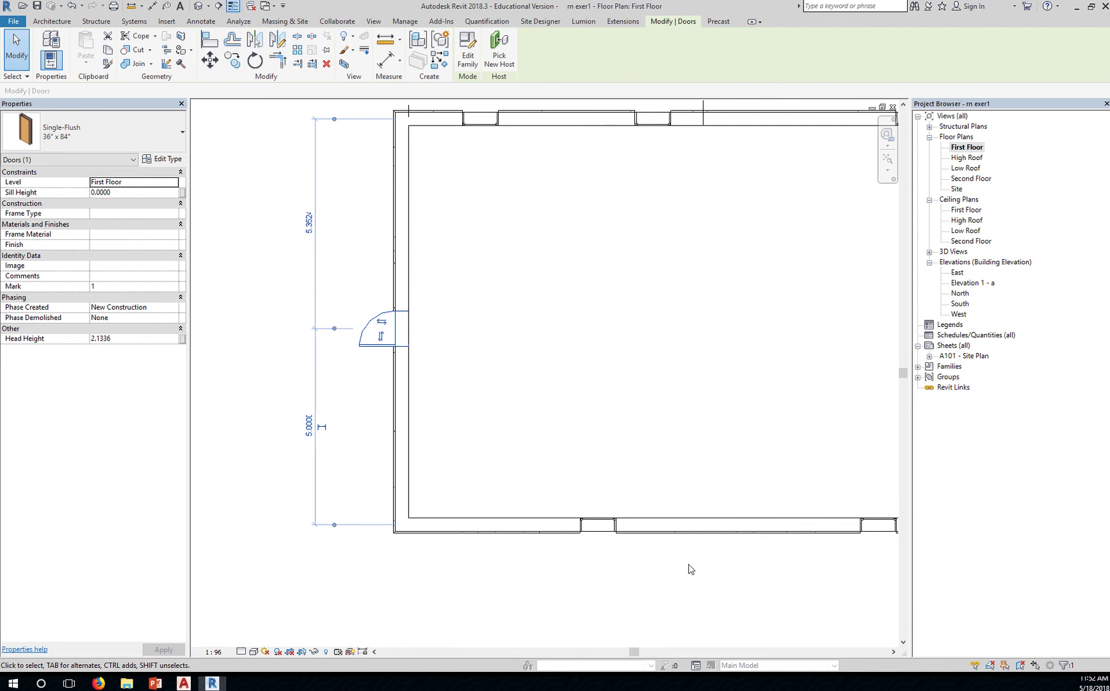
{"action": "middle_click_drag", "start_coordinate": [701, 586], "coordinate": [560, 590]}
{"action": "scroll", "coordinate": [674, 453], "scroll_direction": "down", "scroll_amount": 2}
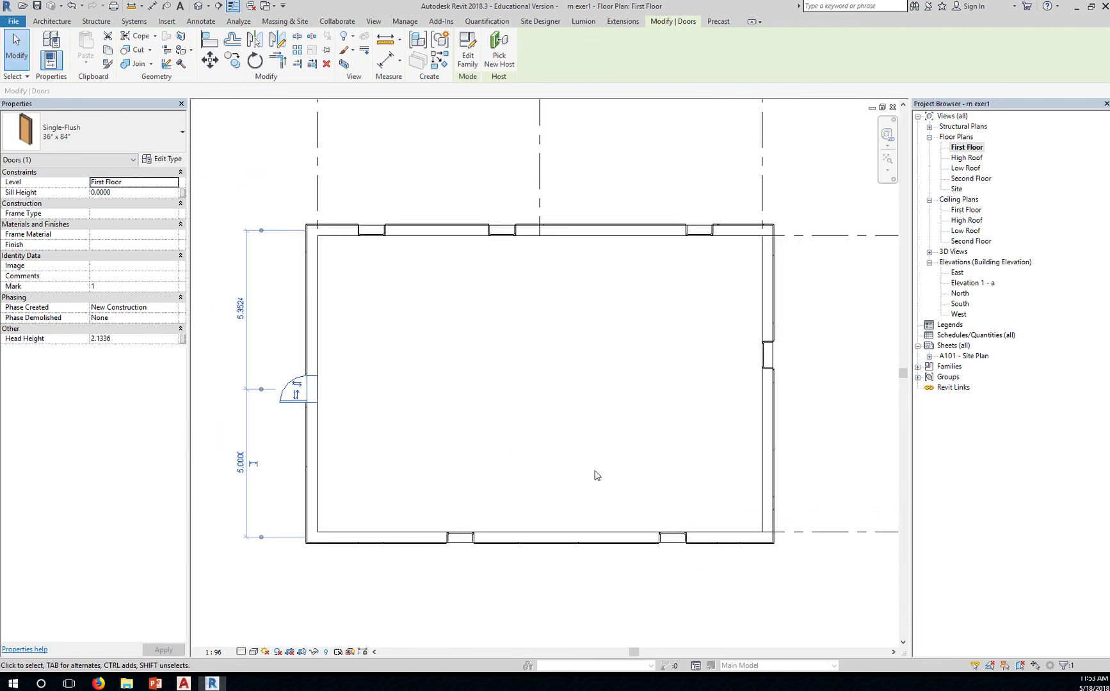
{"action": "scroll", "coordinate": [595, 474], "scroll_direction": "down", "scroll_amount": 1}
{"action": "middle_click_drag", "start_coordinate": [596, 474], "coordinate": [604, 411]}
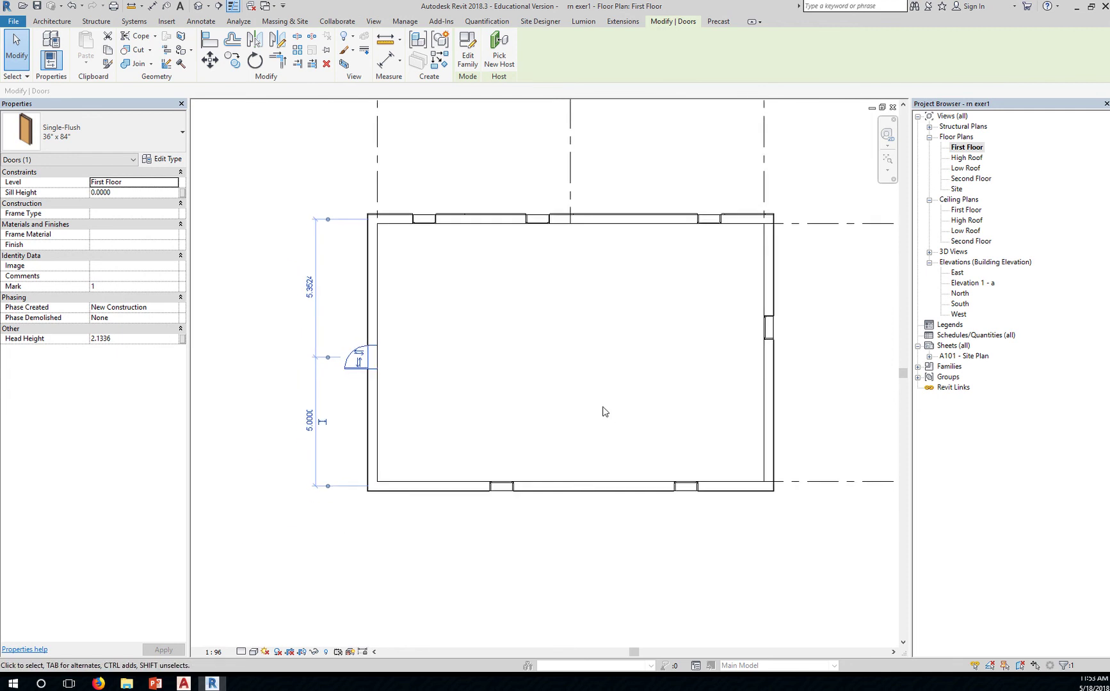